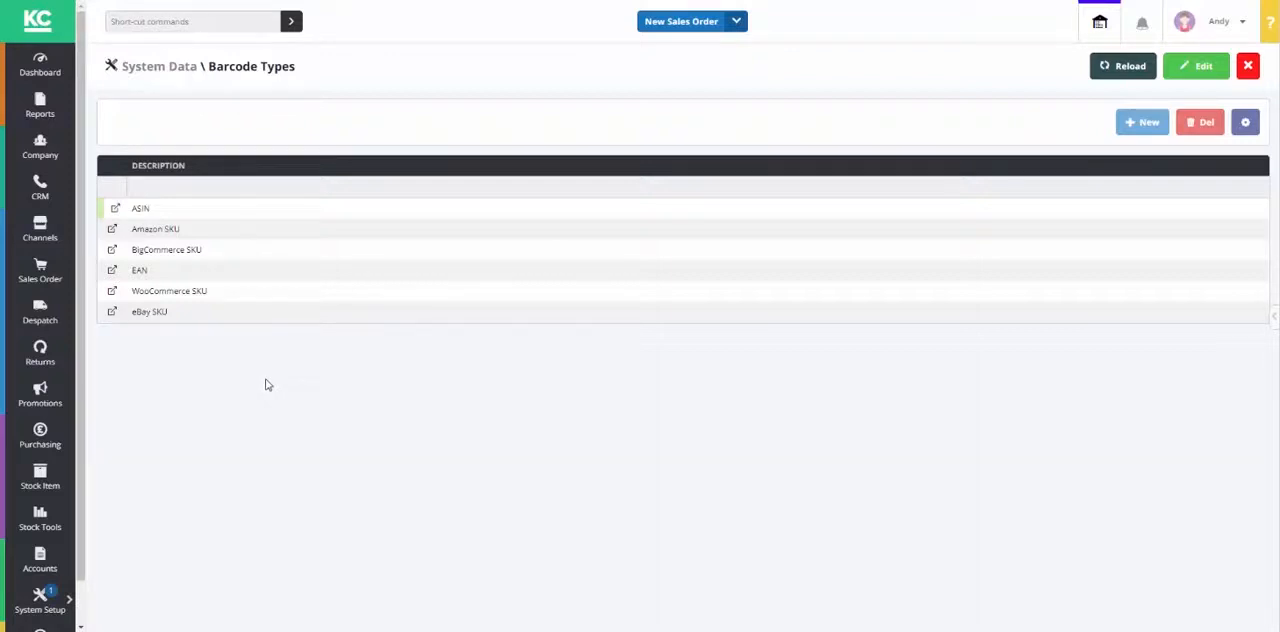
Step: Create a new sales channel of type WooCommerce from the channel list
click(42, 230)
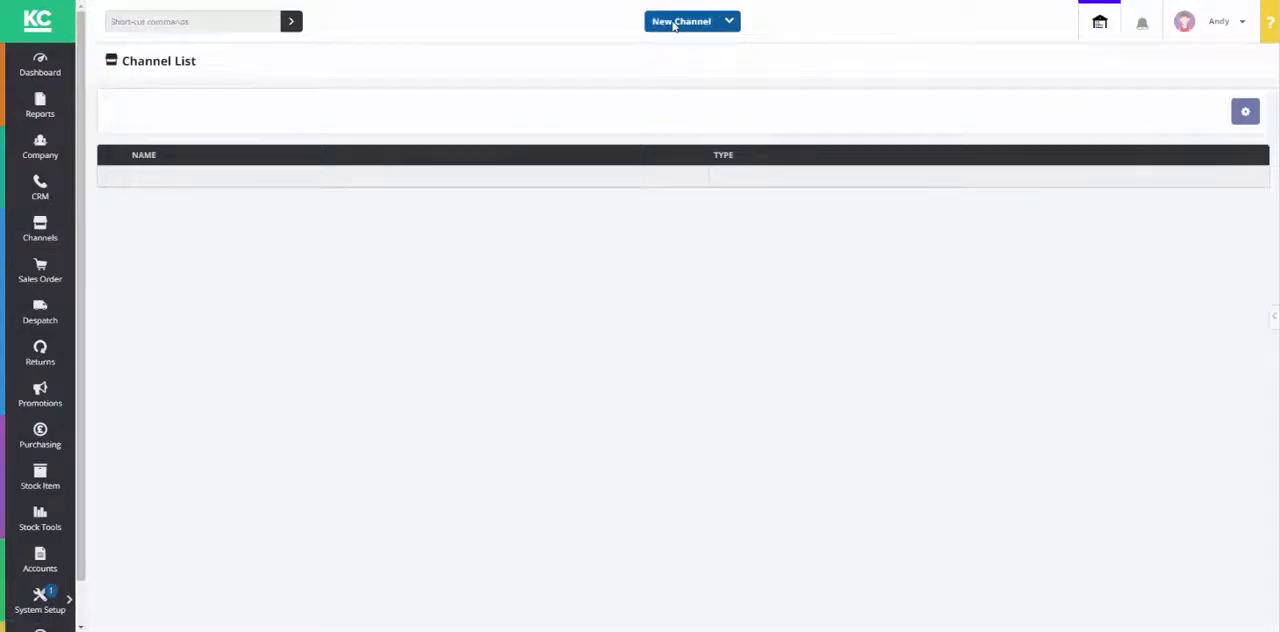
click(674, 21)
click(757, 331)
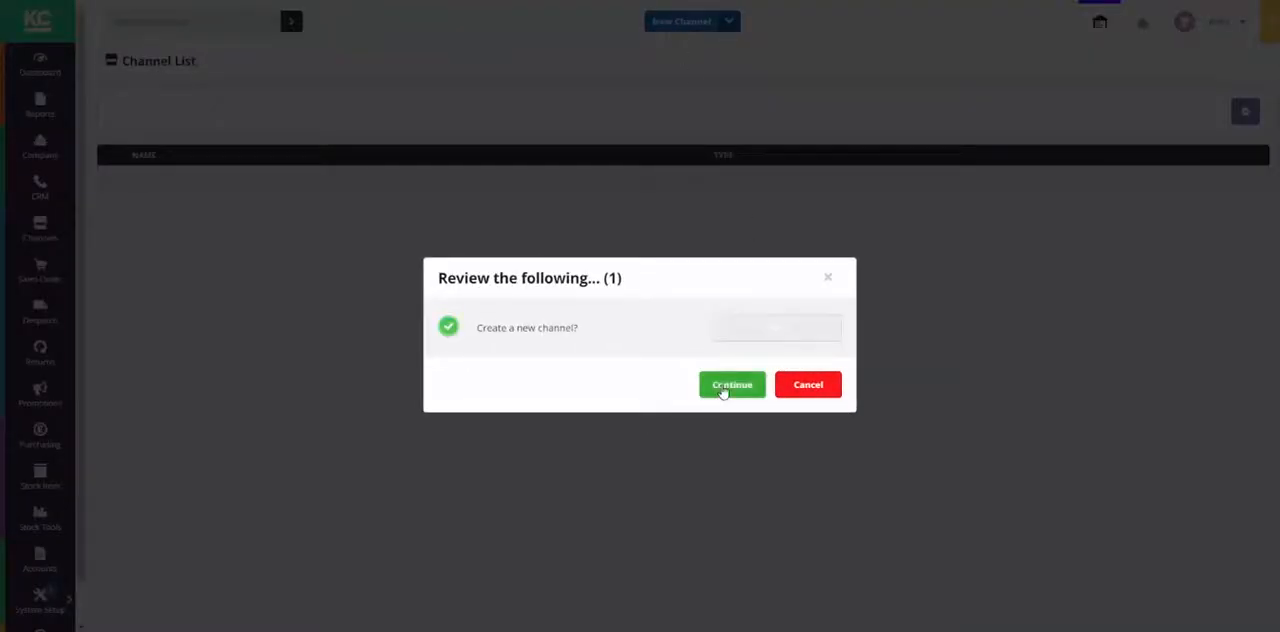
click(723, 387)
click(543, 171)
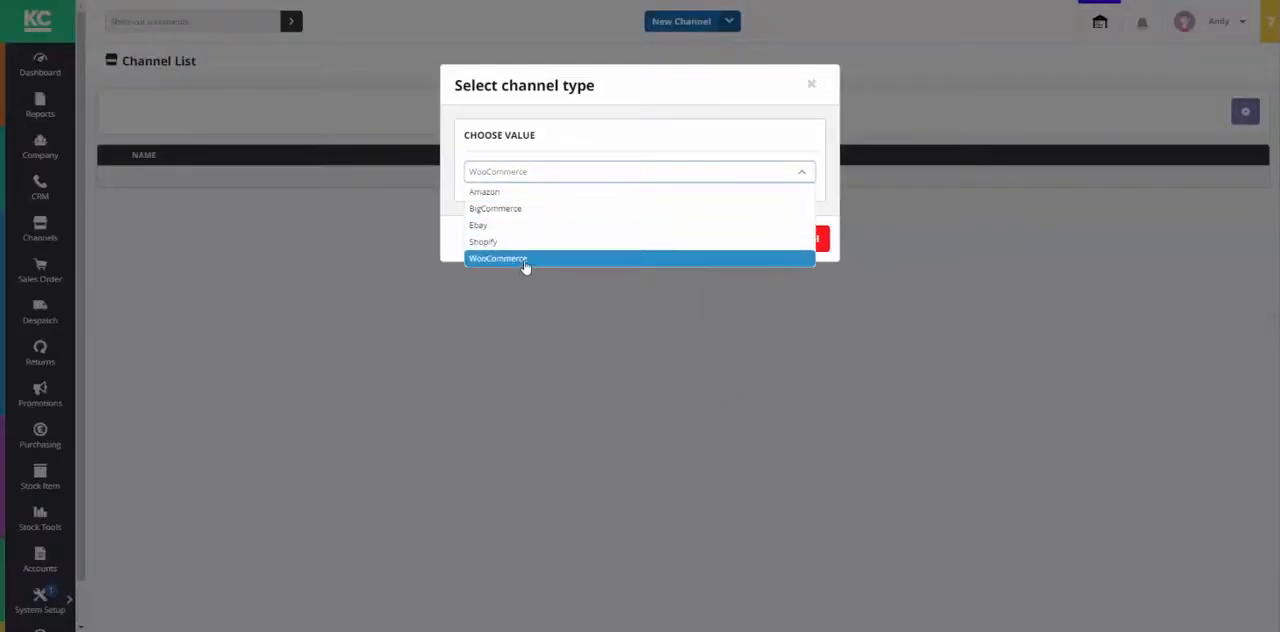
click(525, 259)
click(729, 246)
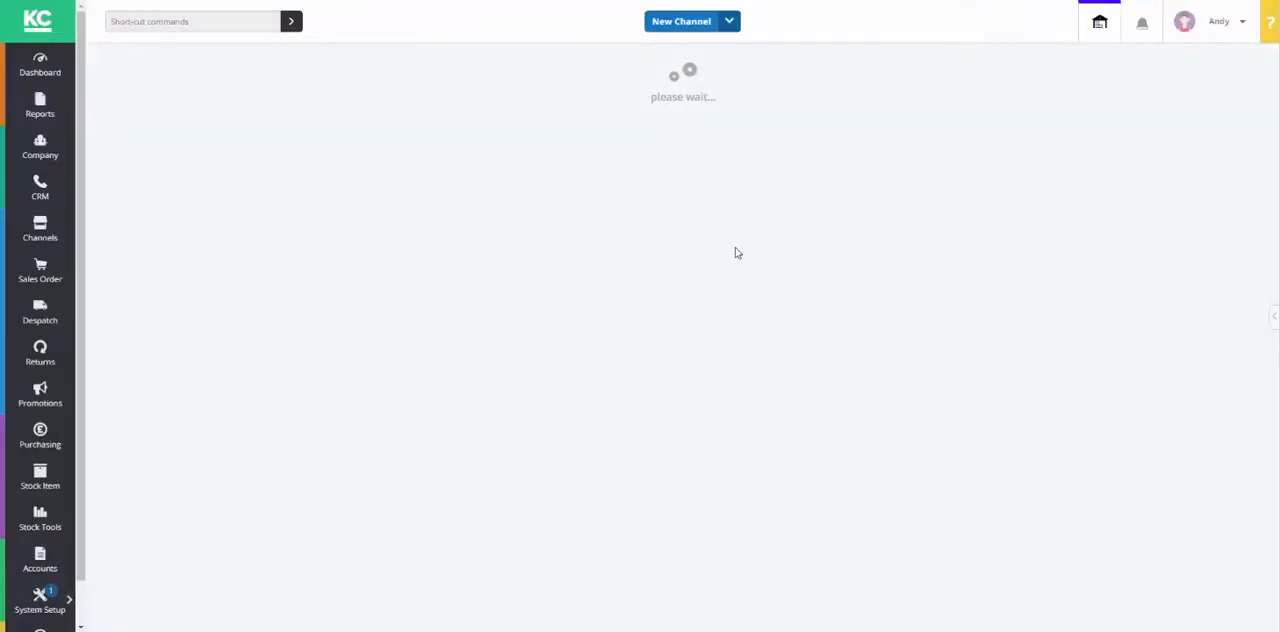
Step: Name the new channel "Test WooCommerce"
triple_click(356, 189)
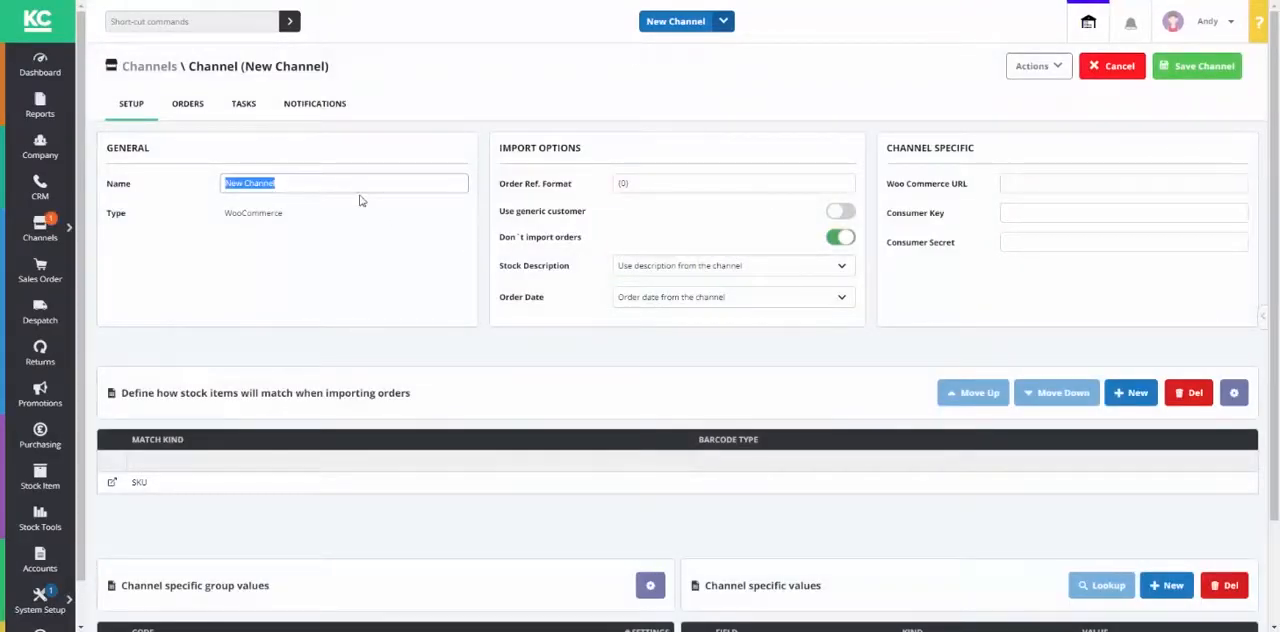
text(Test WooC)
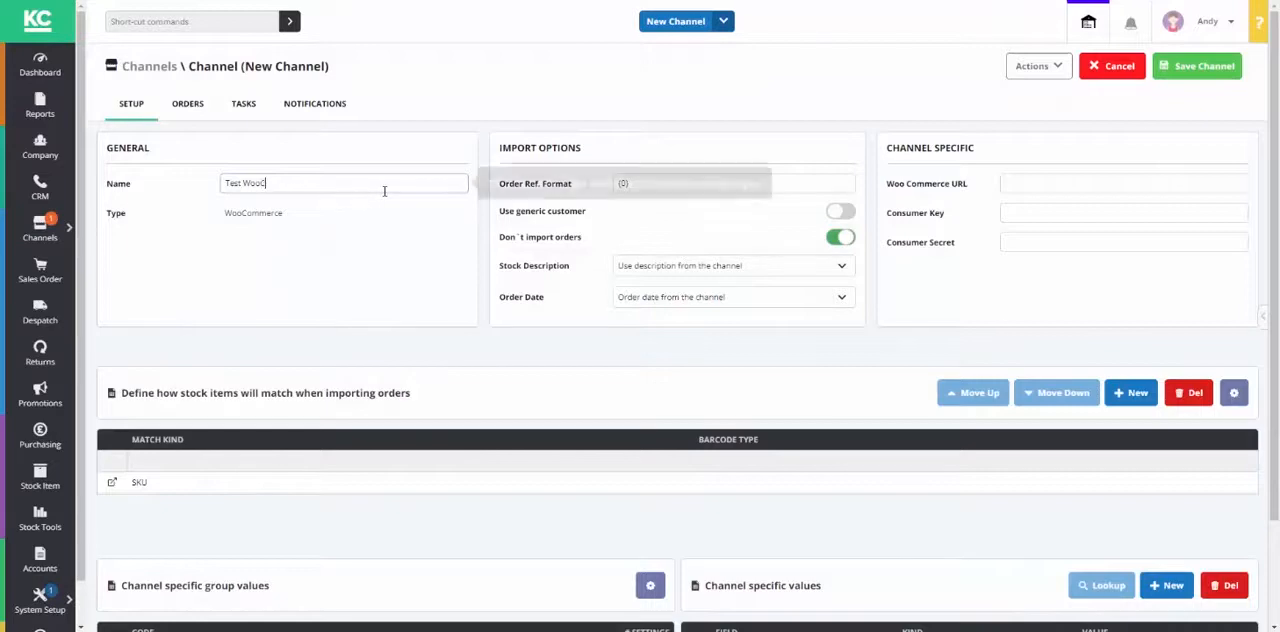
text(ommerce)
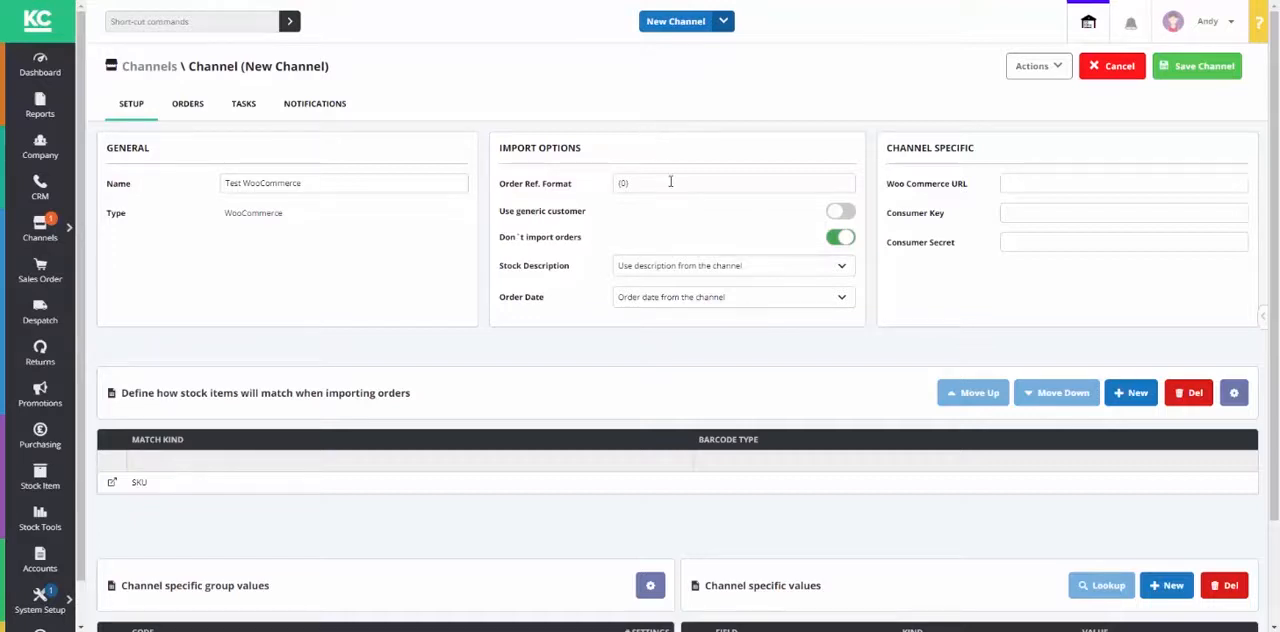
Step: Examine the channel's import options, including order reference format, generic customer, order import, stock description and order date
click(669, 181)
click(656, 145)
mouse_move(629, 185)
mouse_move(660, 241)
click(842, 214)
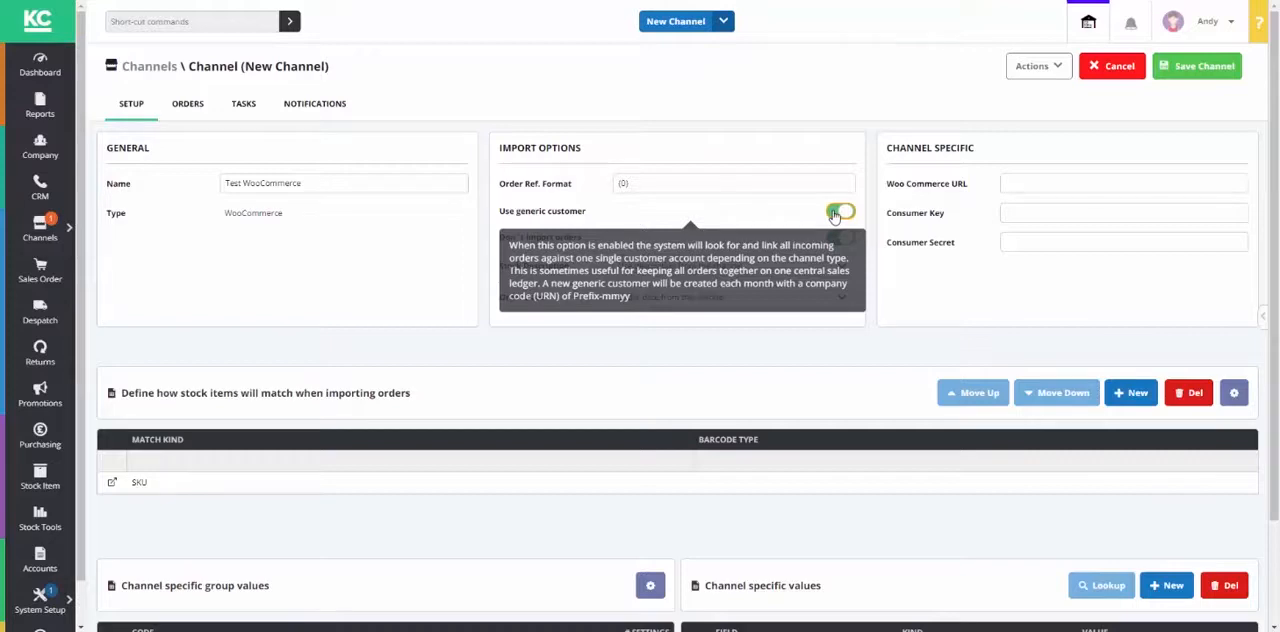
click(836, 214)
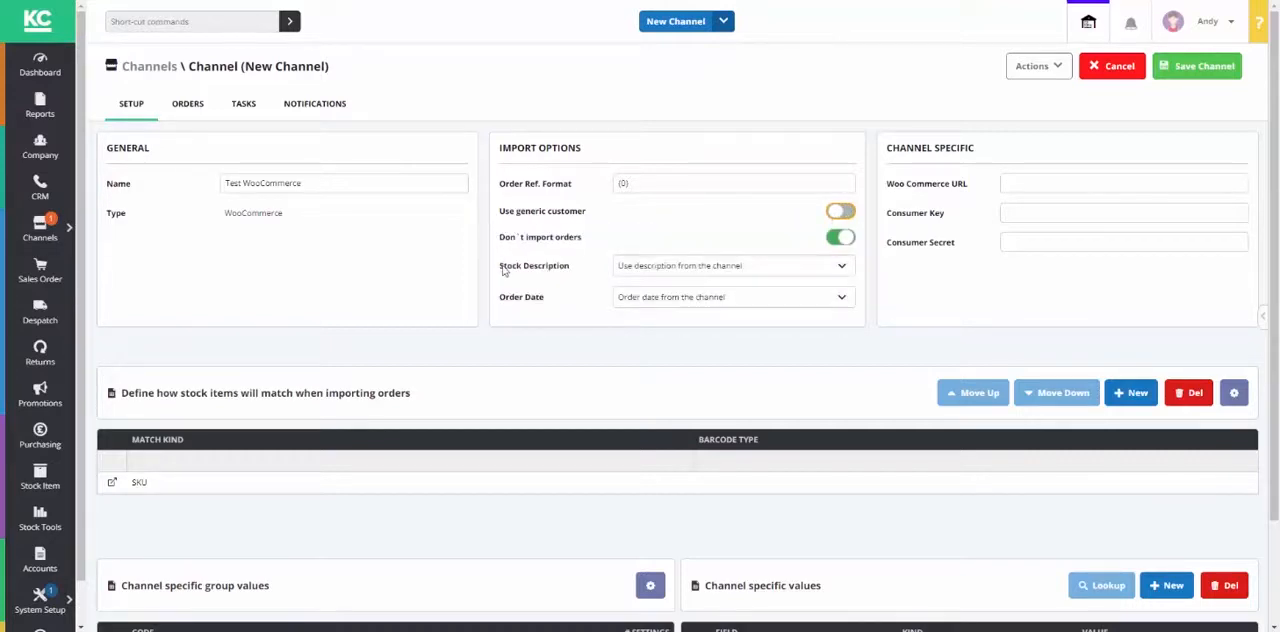
mouse_move(603, 247)
click(671, 300)
click(667, 293)
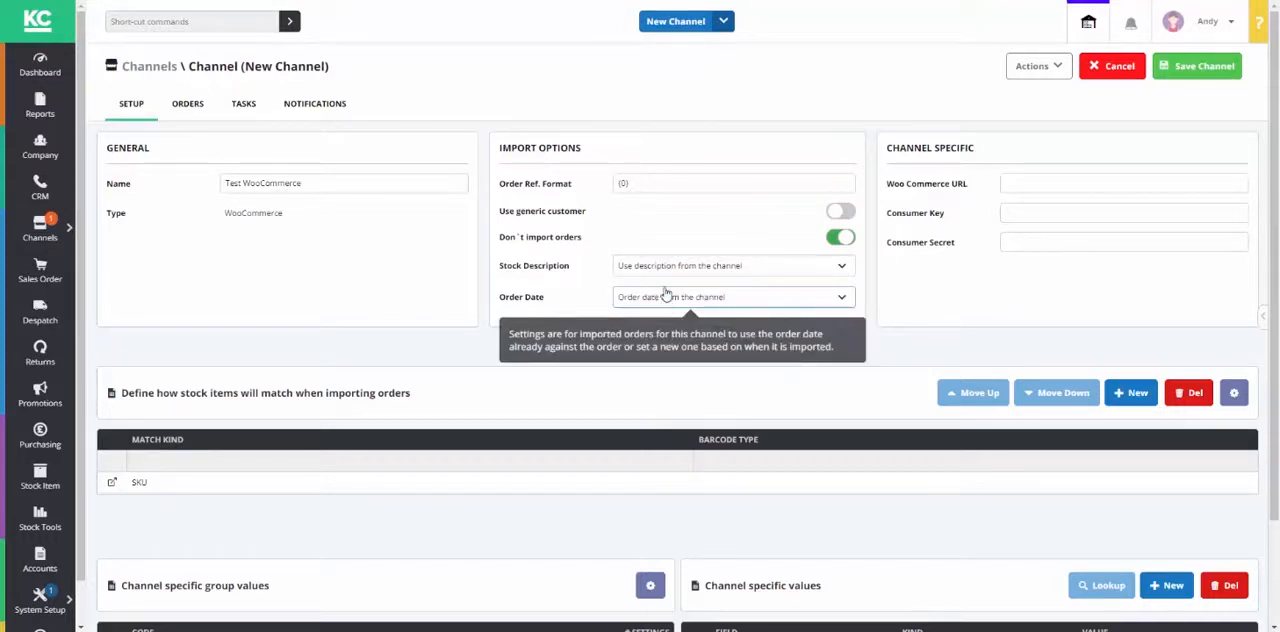
click(671, 270)
click(674, 271)
click(878, 349)
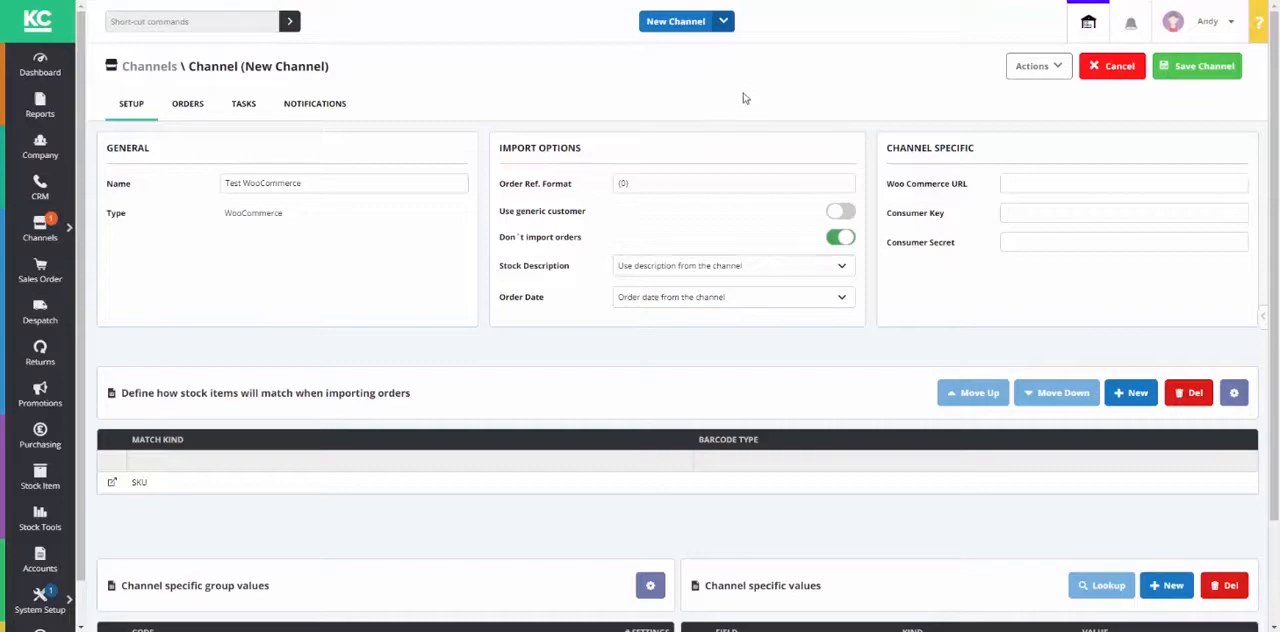
Step: Switch to the store's WordPress admin and open the API Keys/Apps section of the WooCommerce settings
click(550, 0)
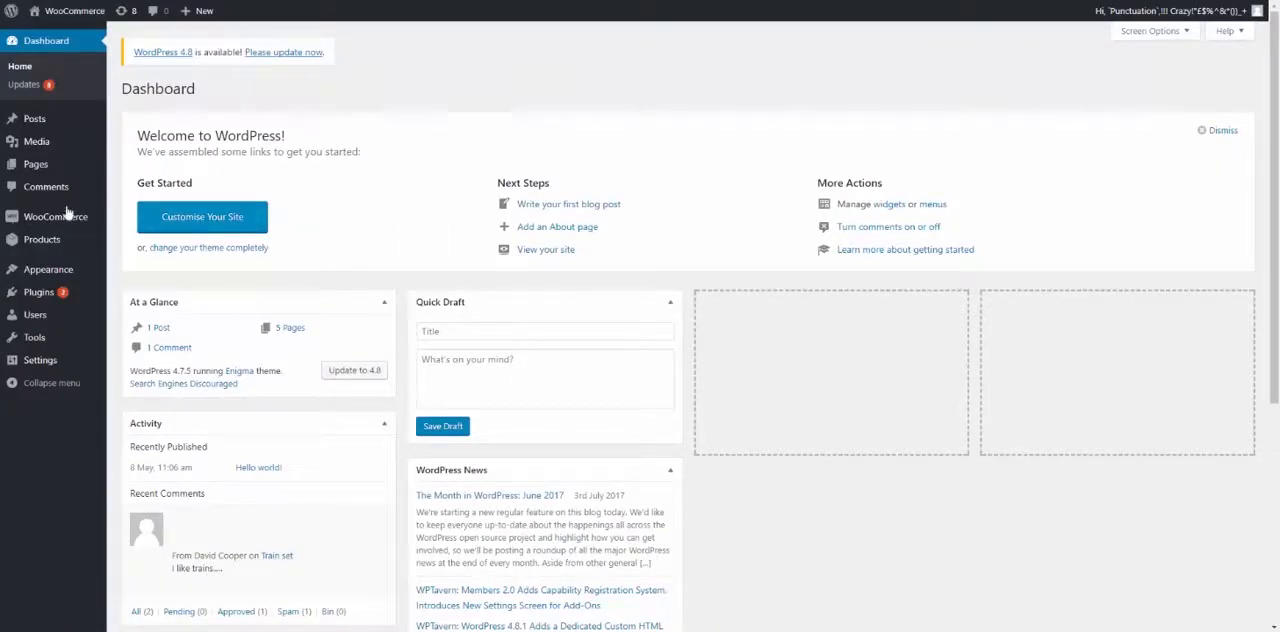
mouse_move(66, 220)
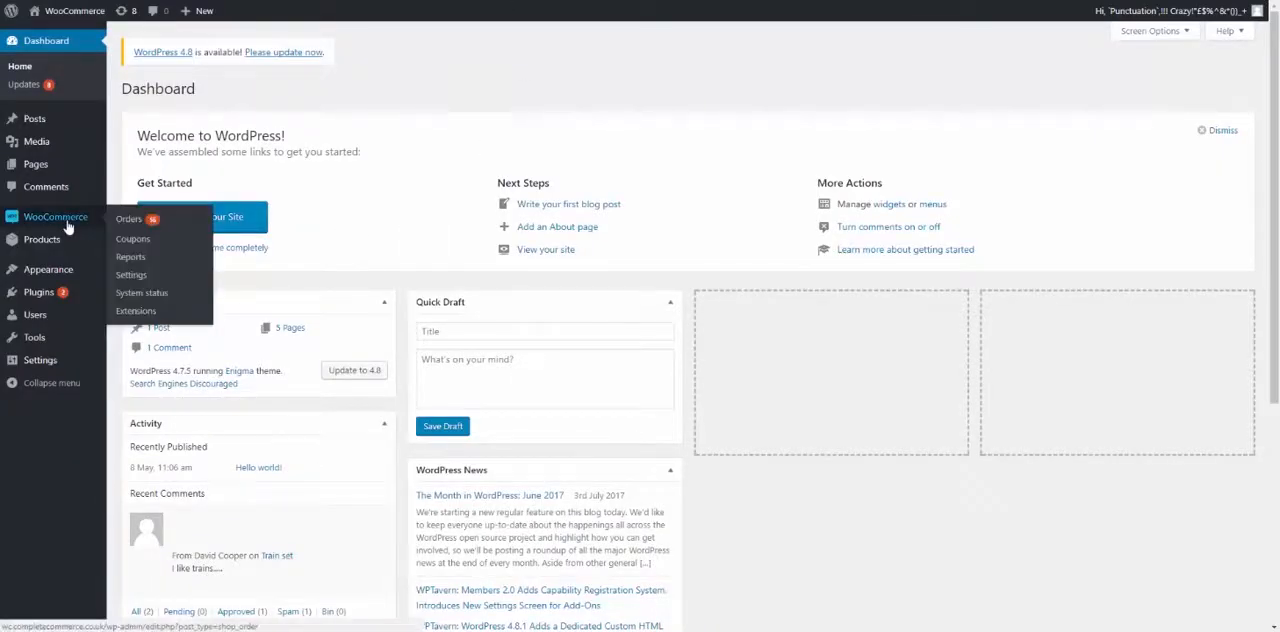
click(130, 280)
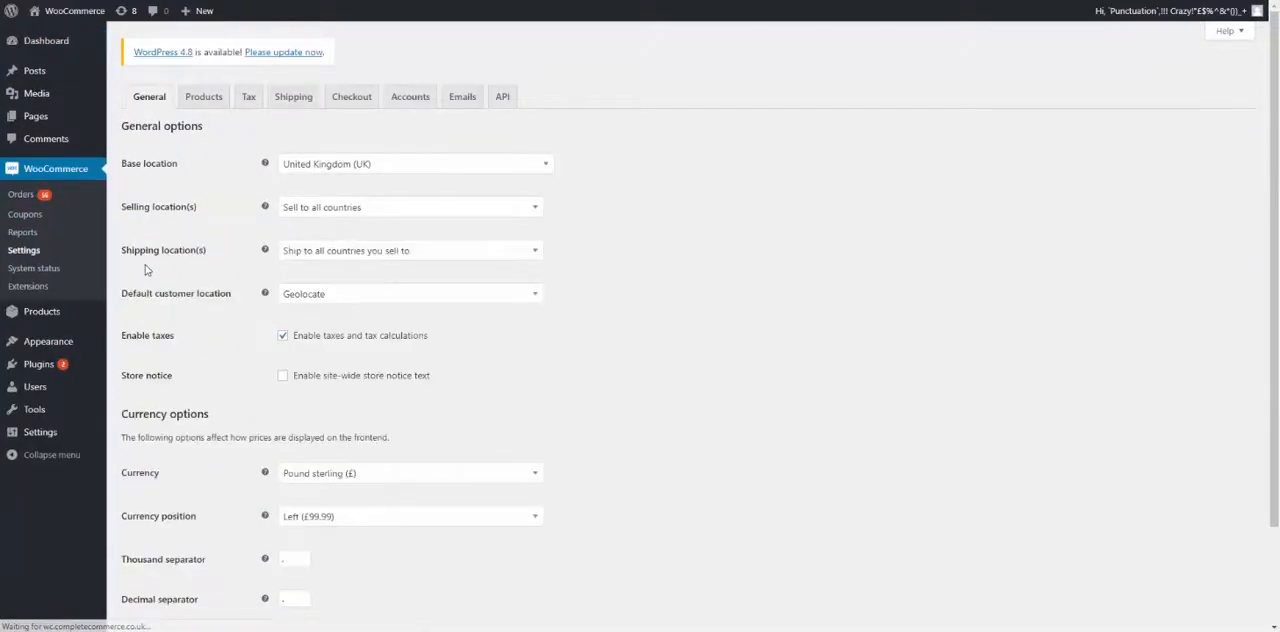
click(503, 100)
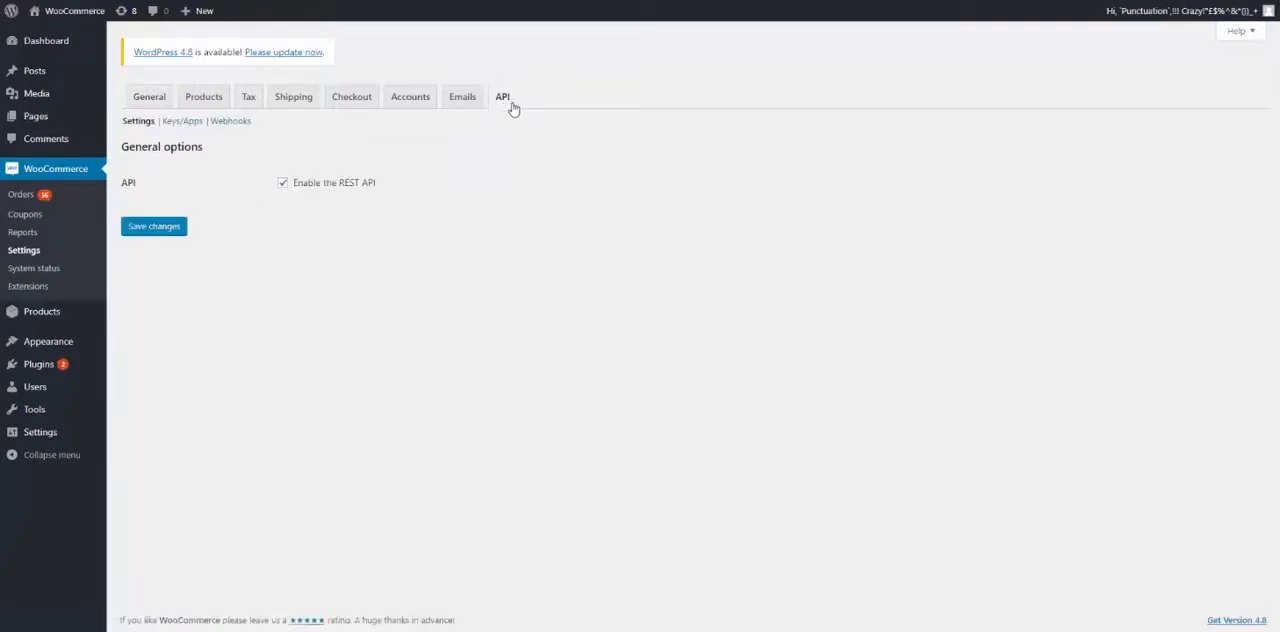
click(182, 121)
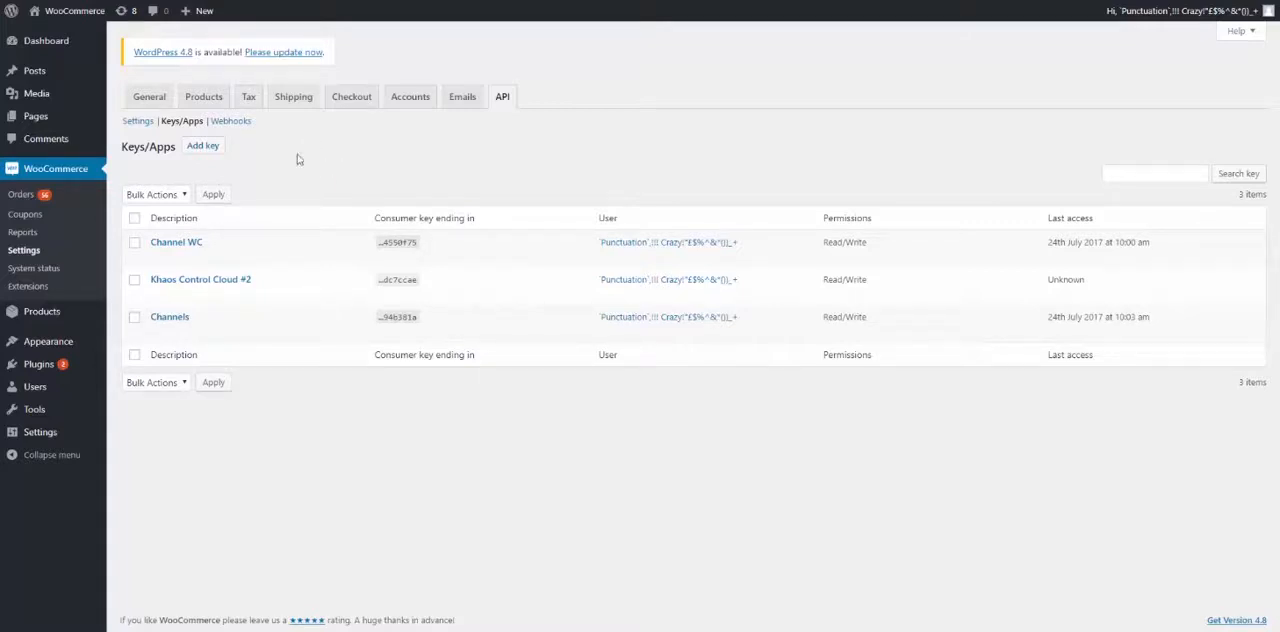
Step: Generate a new API key with Read/Write permissions, described with the user's first name and "KCC Test"
click(188, 143)
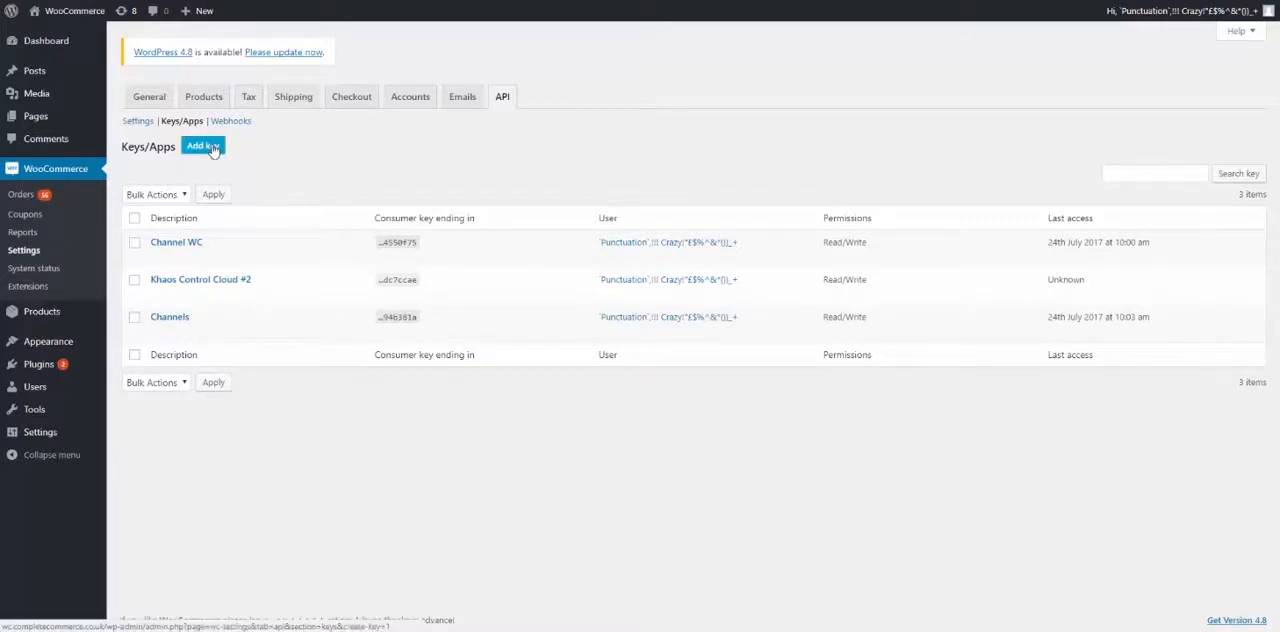
click(314, 185)
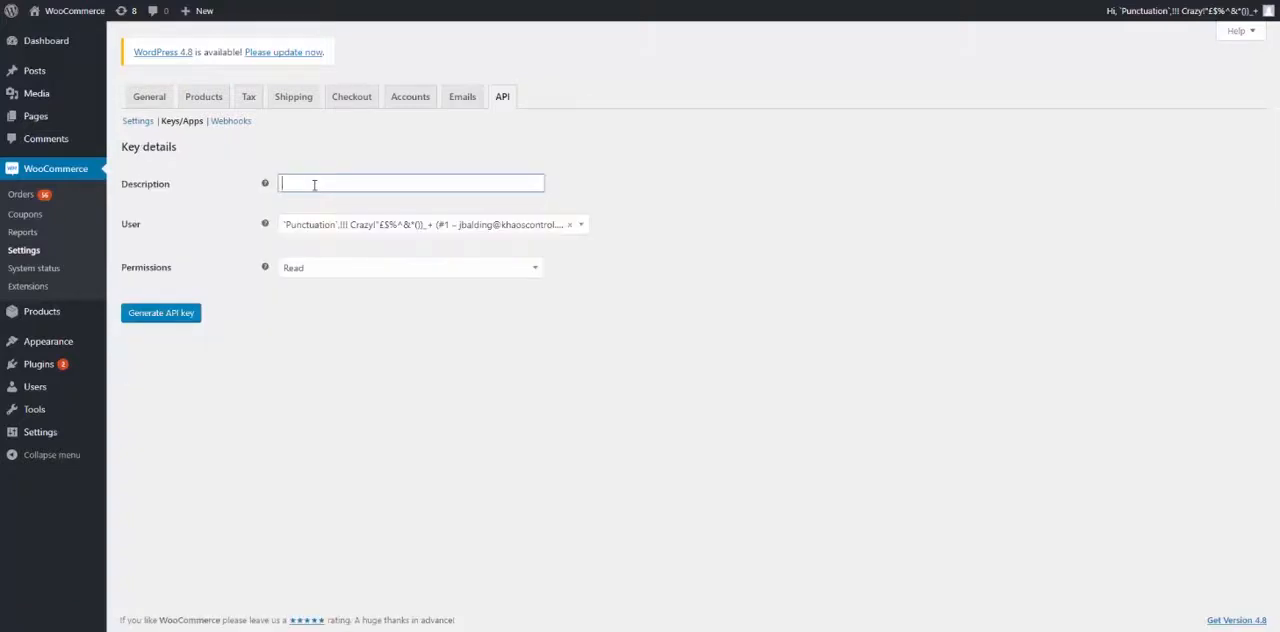
text(Andy KCC Test)
click(316, 270)
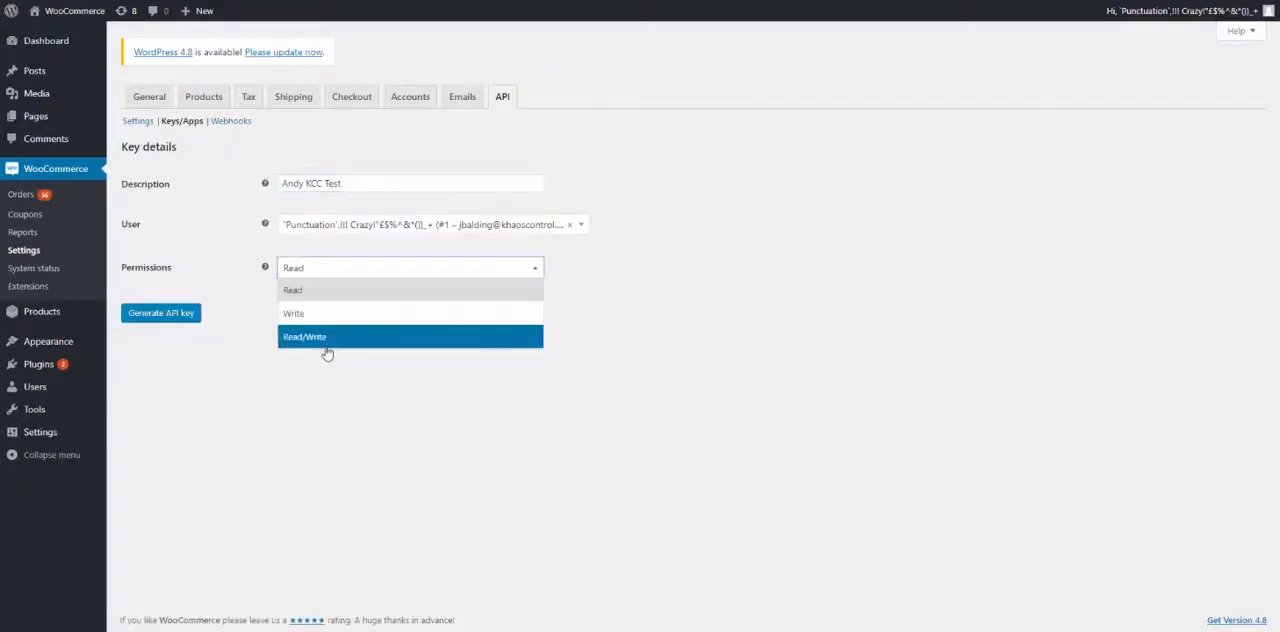
click(329, 341)
click(163, 316)
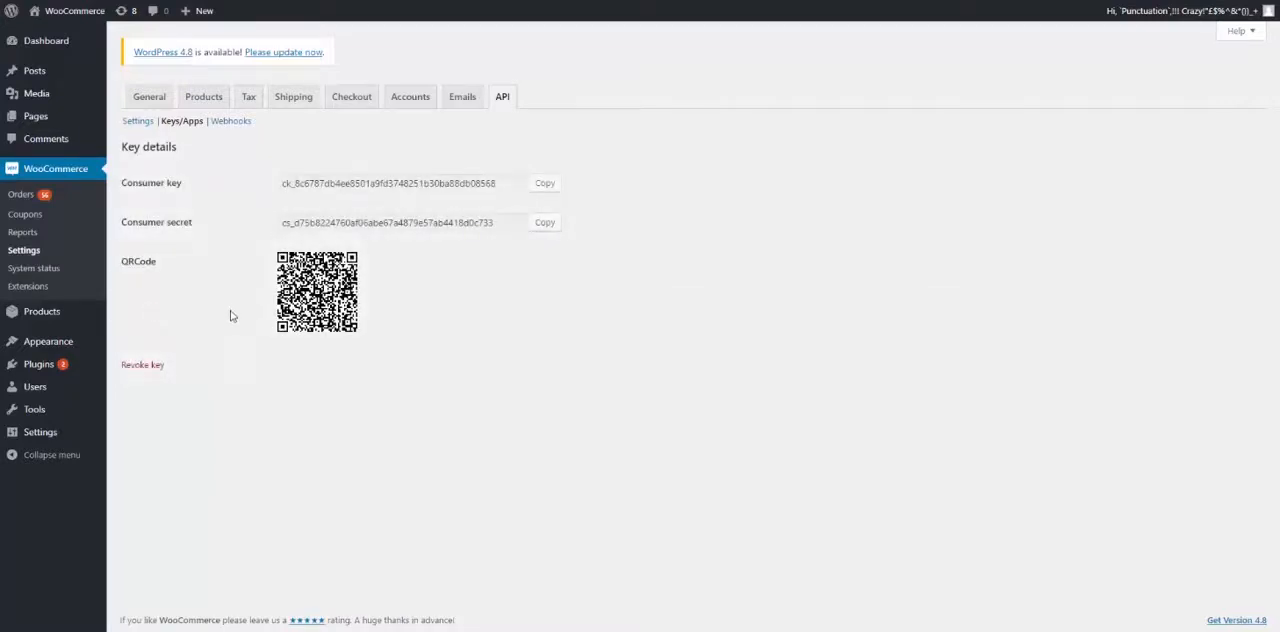
Step: Copy the generated consumer key and consumer secret into a new Notepad document, labelled "key" and "secret"
click(554, 188)
click(544, 184)
click(16, 631)
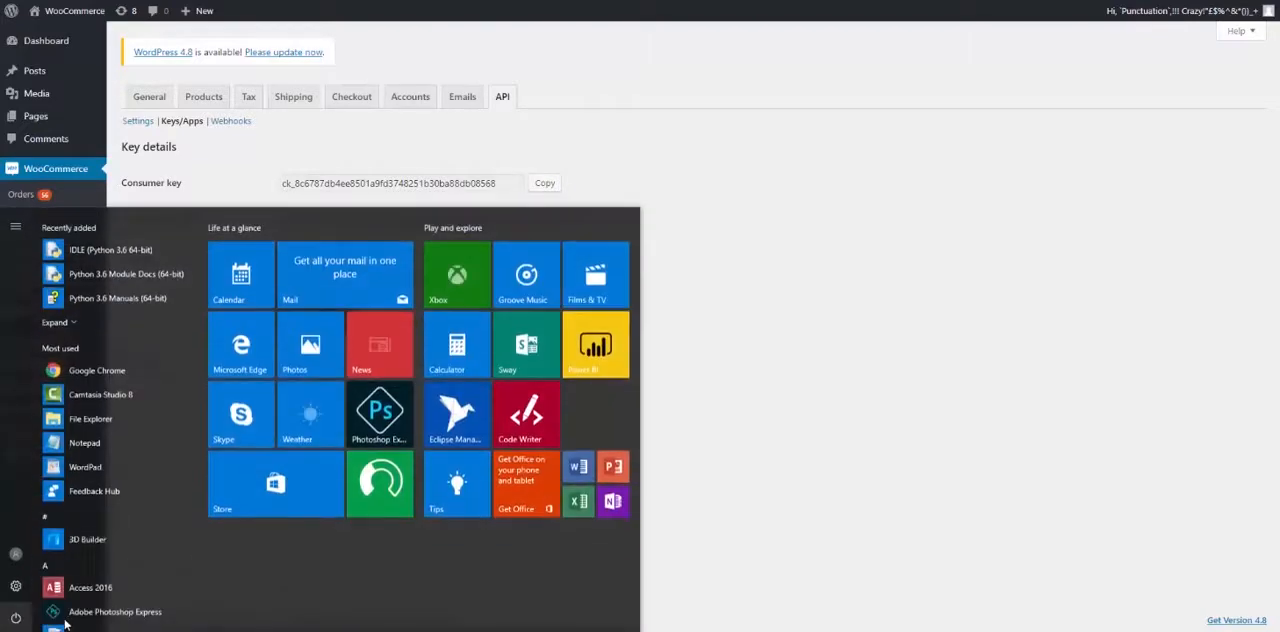
text(notepad)
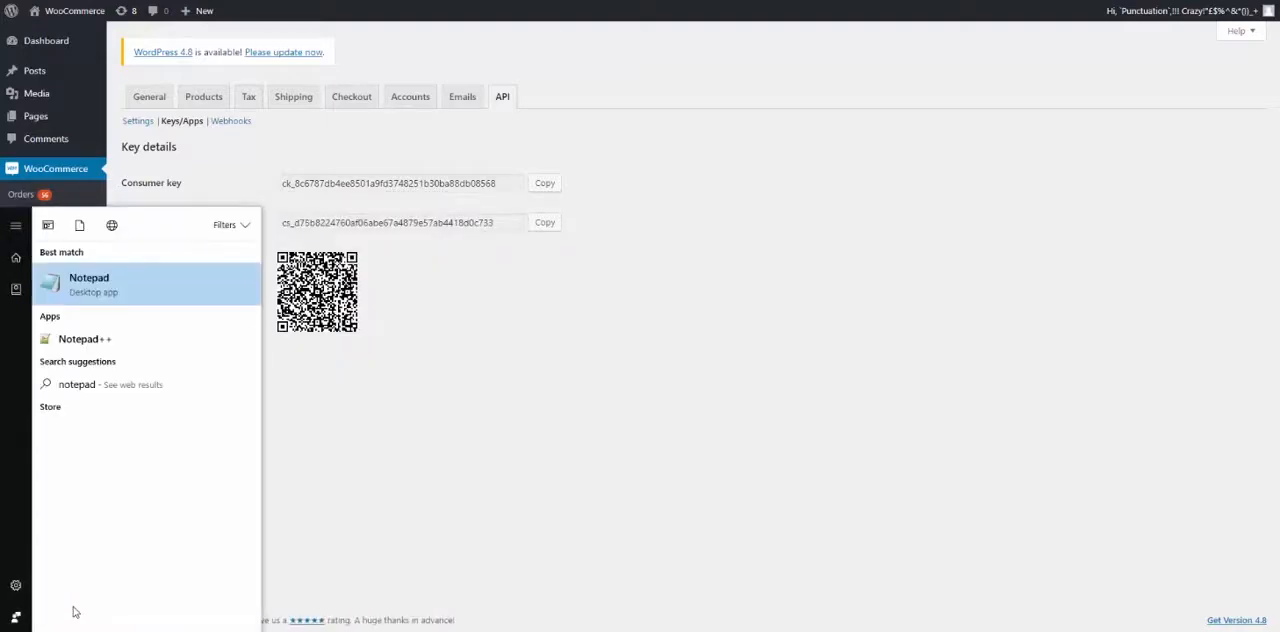
click(99, 293)
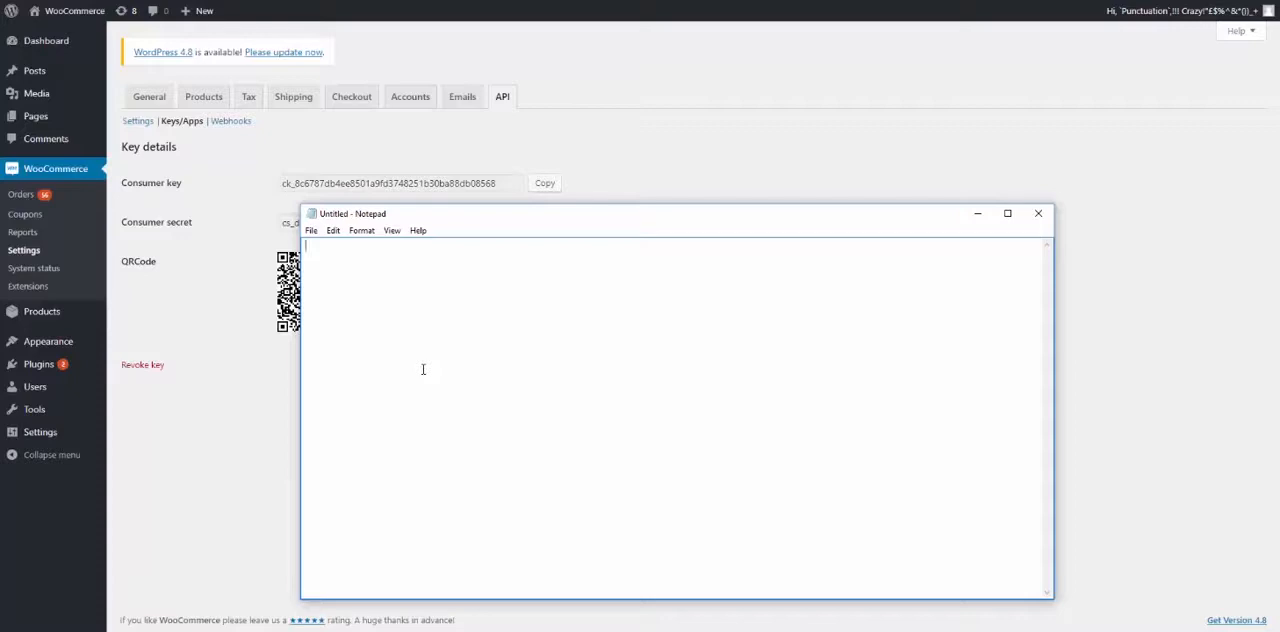
key(ctrl+v)
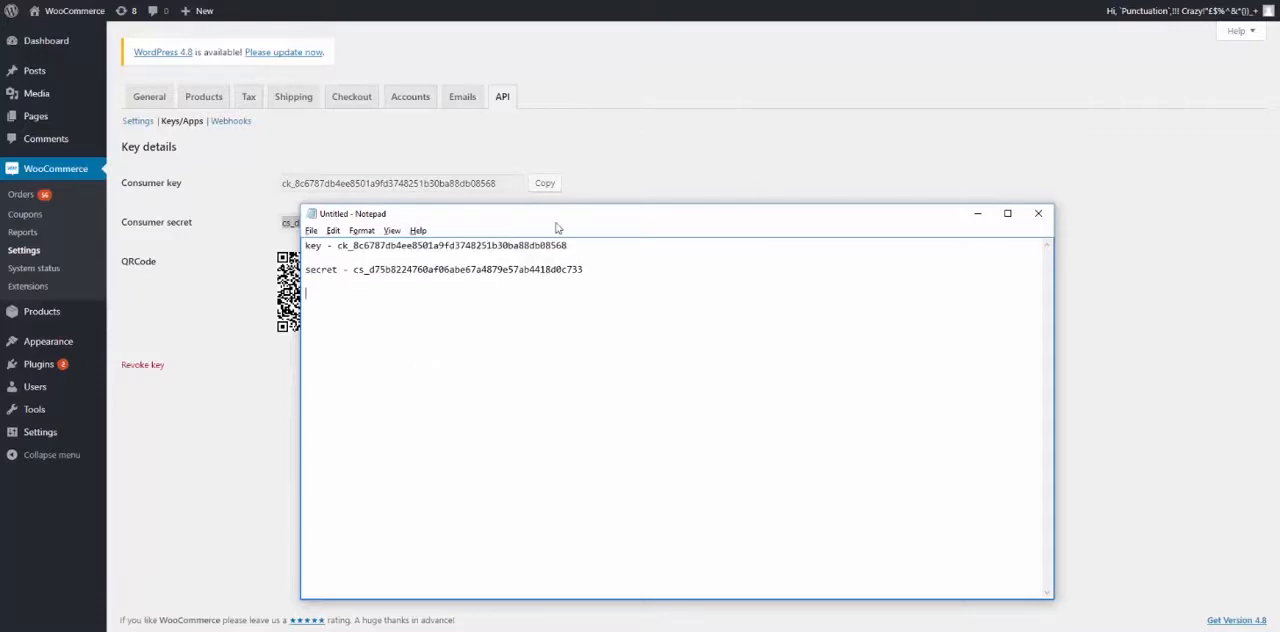
click(633, 157)
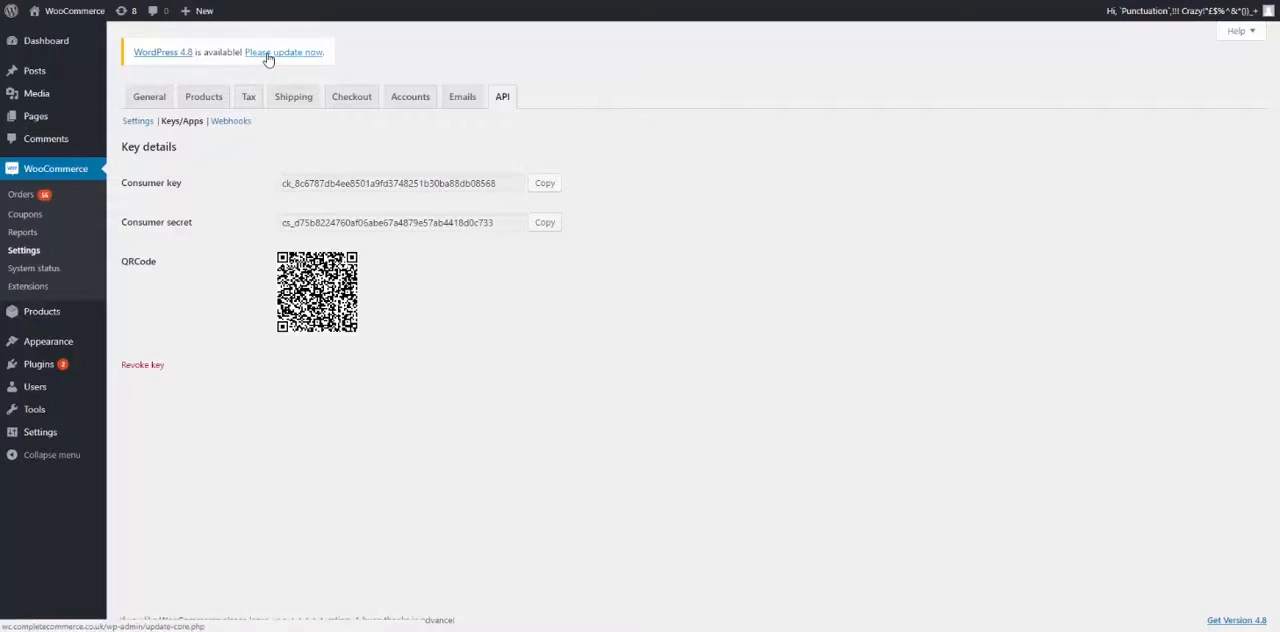
click(452, 631)
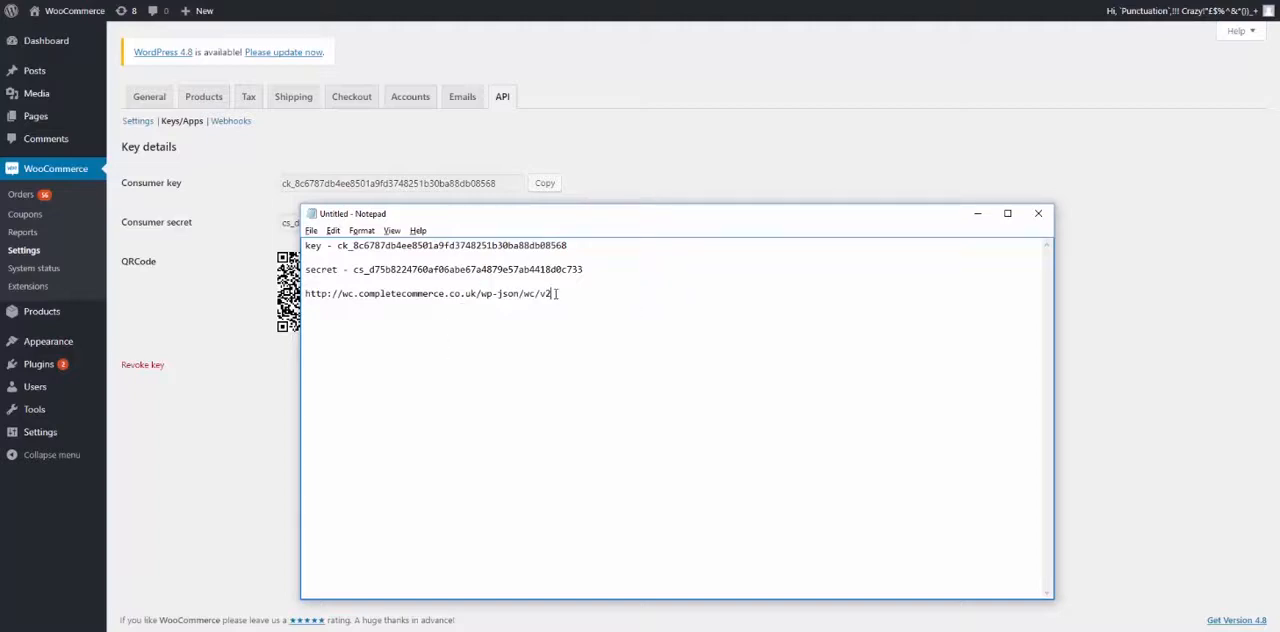
drag(557, 293, 305, 293)
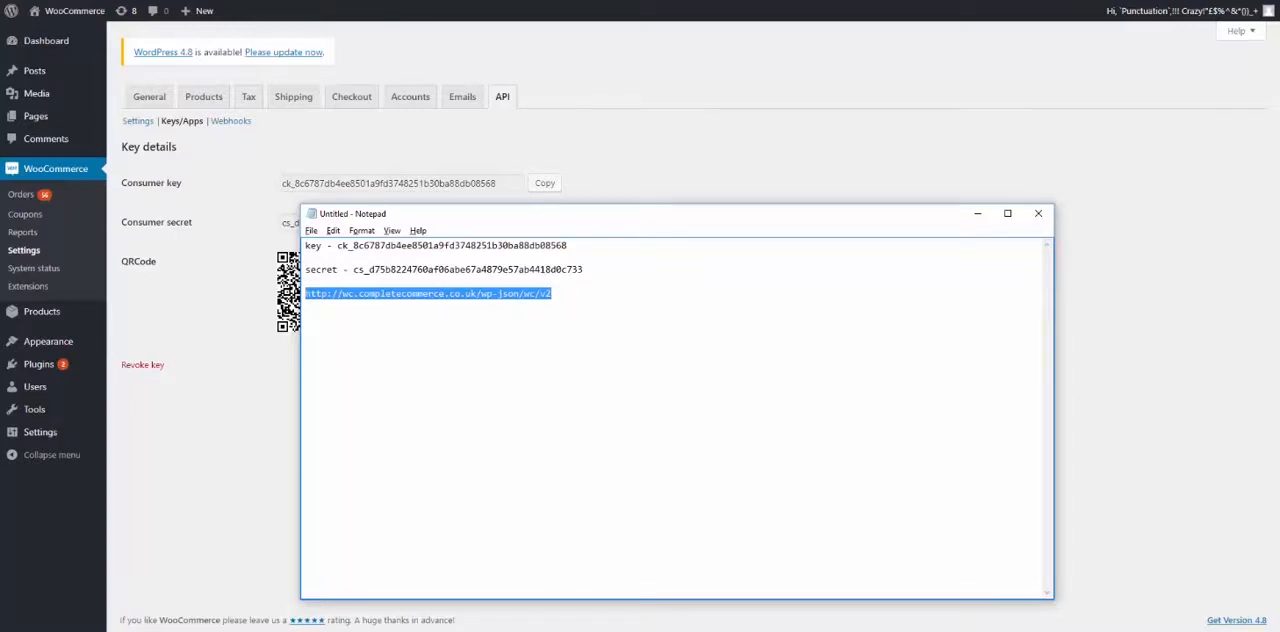
click(410, 1)
click(1054, 183)
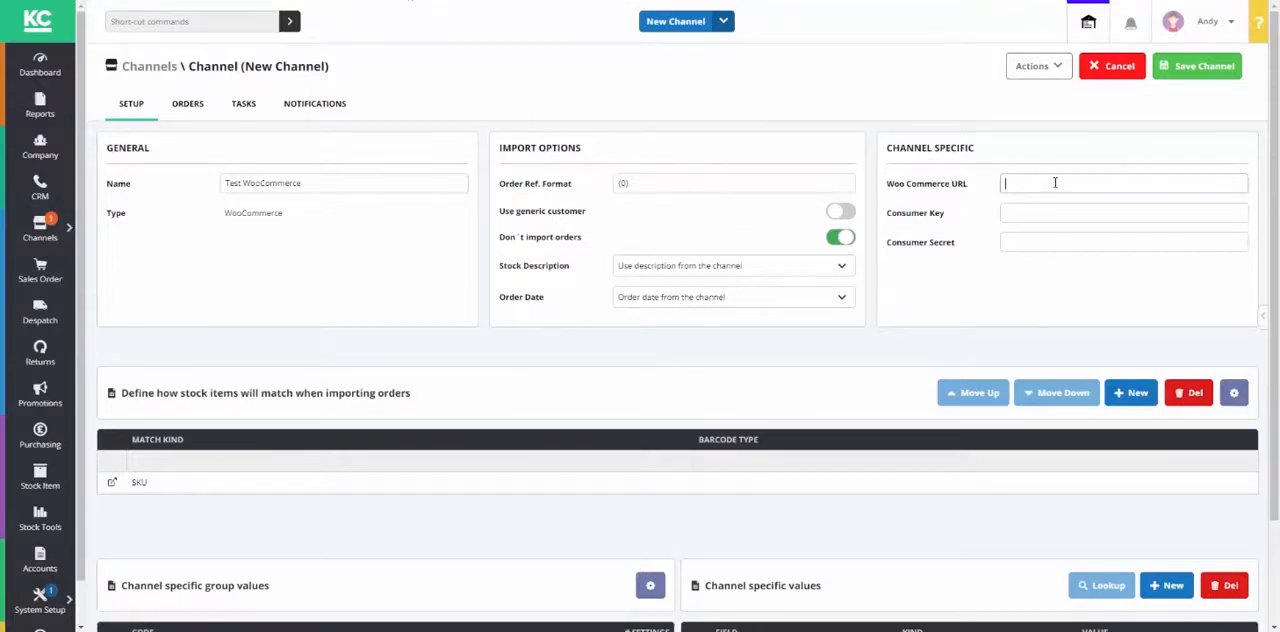
key(ctrl+v)
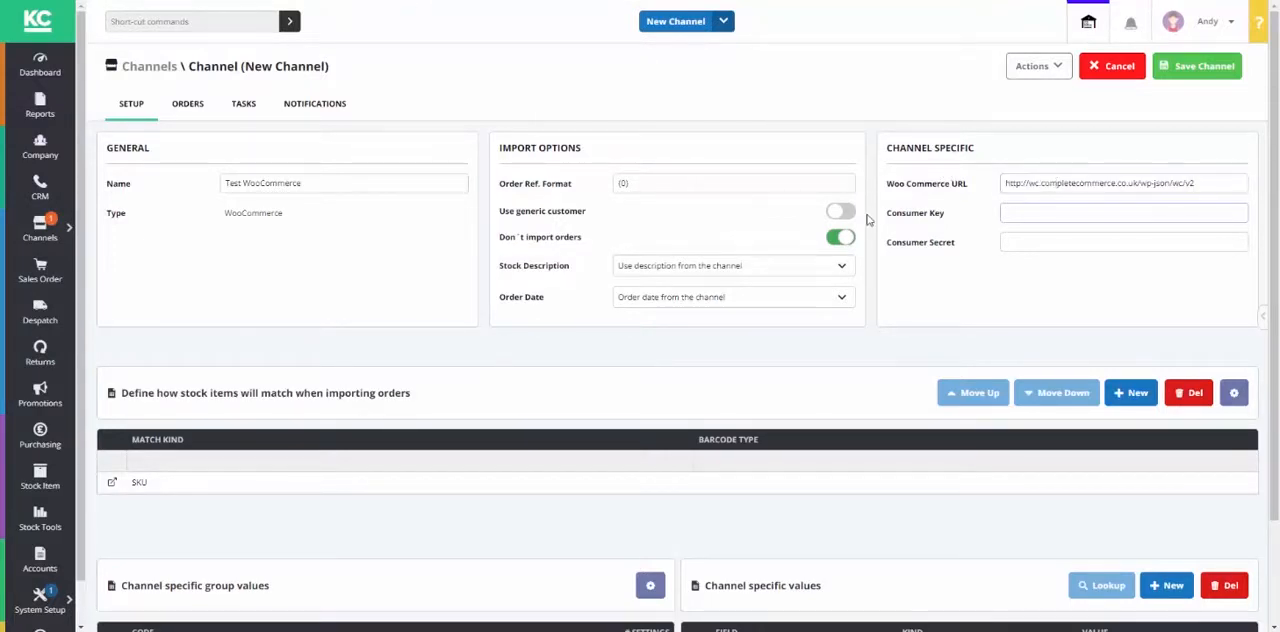
Step: Transfer the consumer key and consumer secret from Notepad into the channel's matching fields
key(alt+Tab)
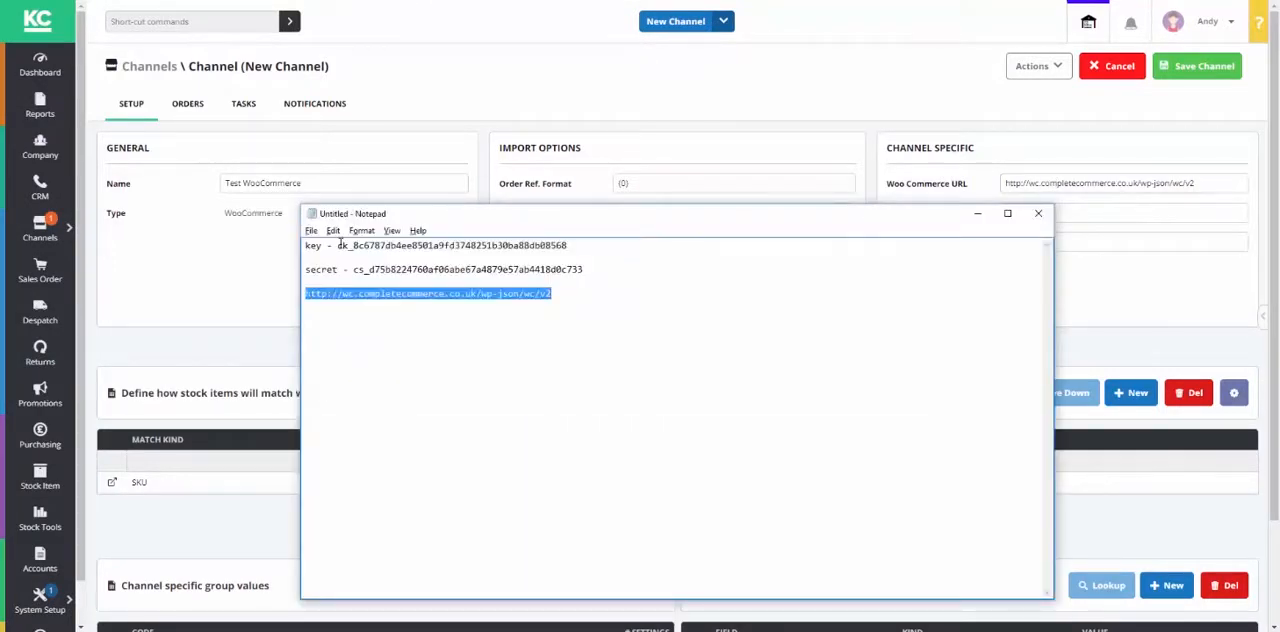
click(340, 244)
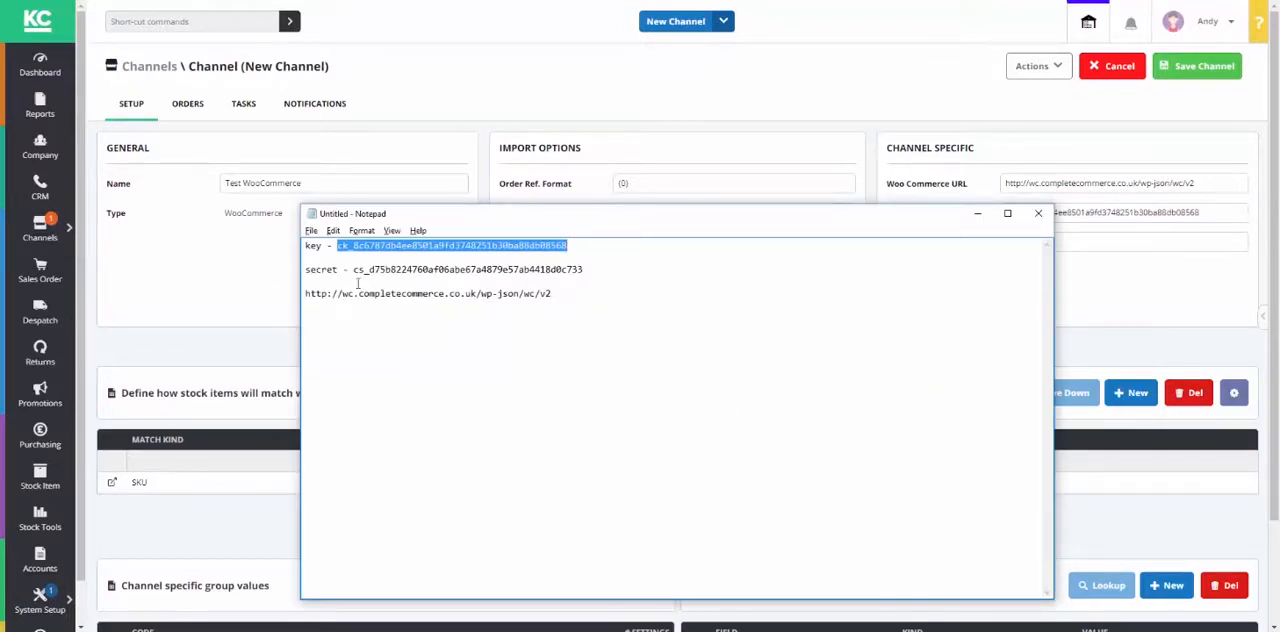
drag(353, 269, 566, 280)
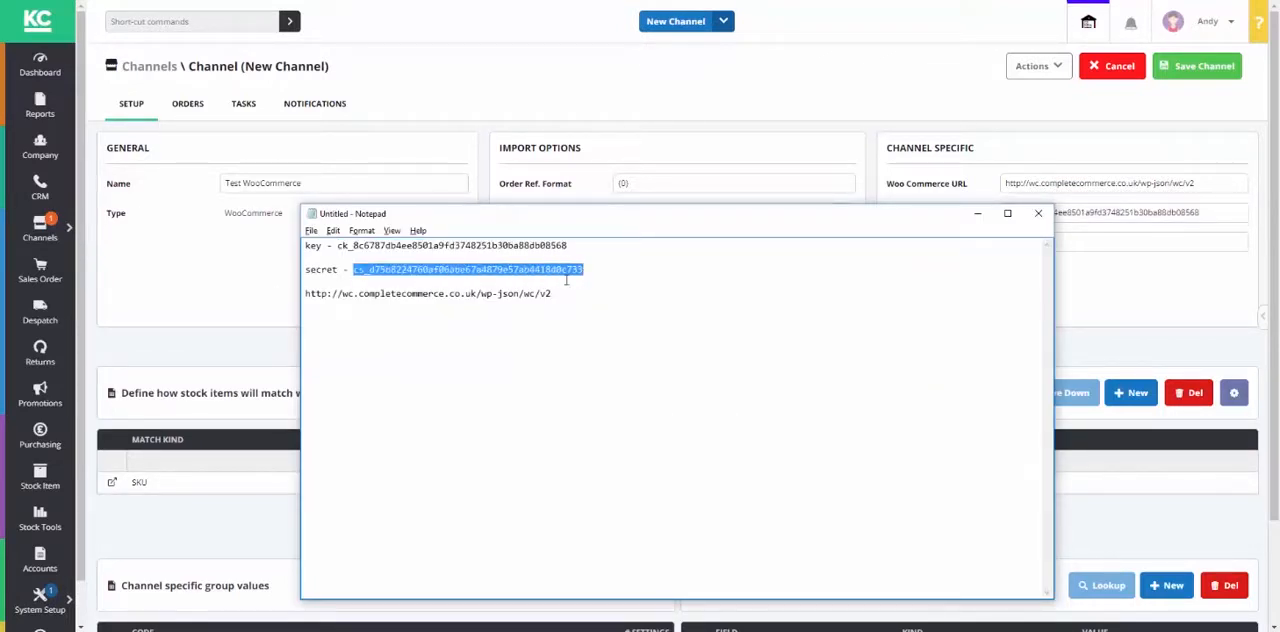
key(alt+Tab)
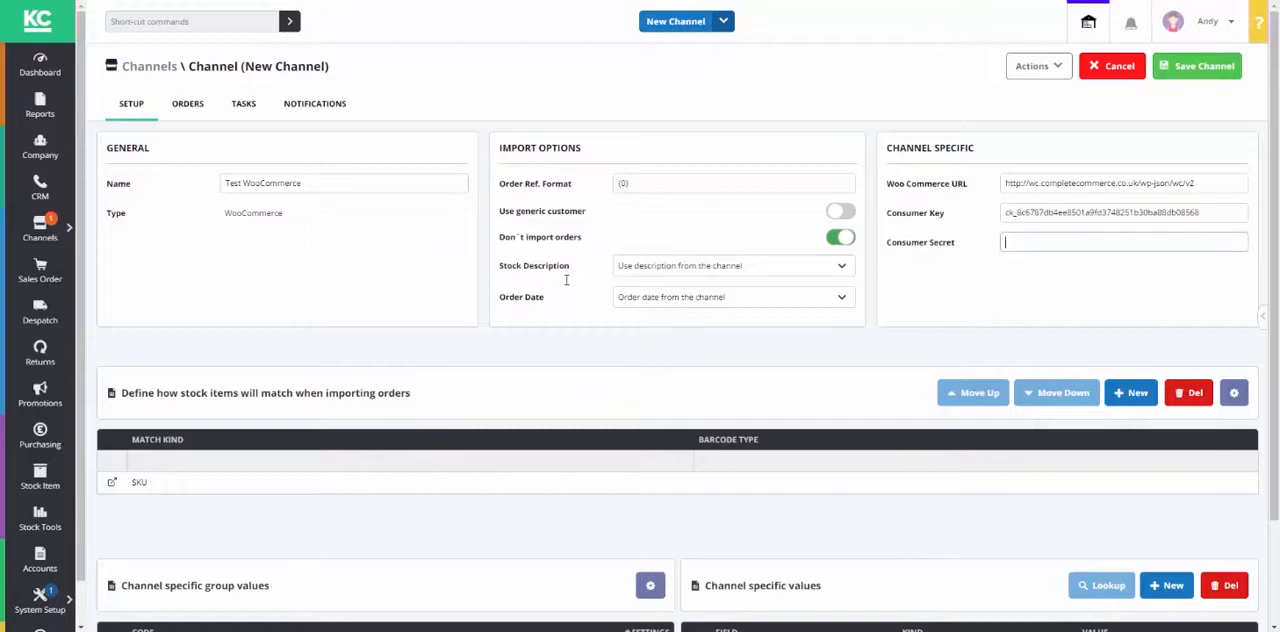
key(ctrl+v)
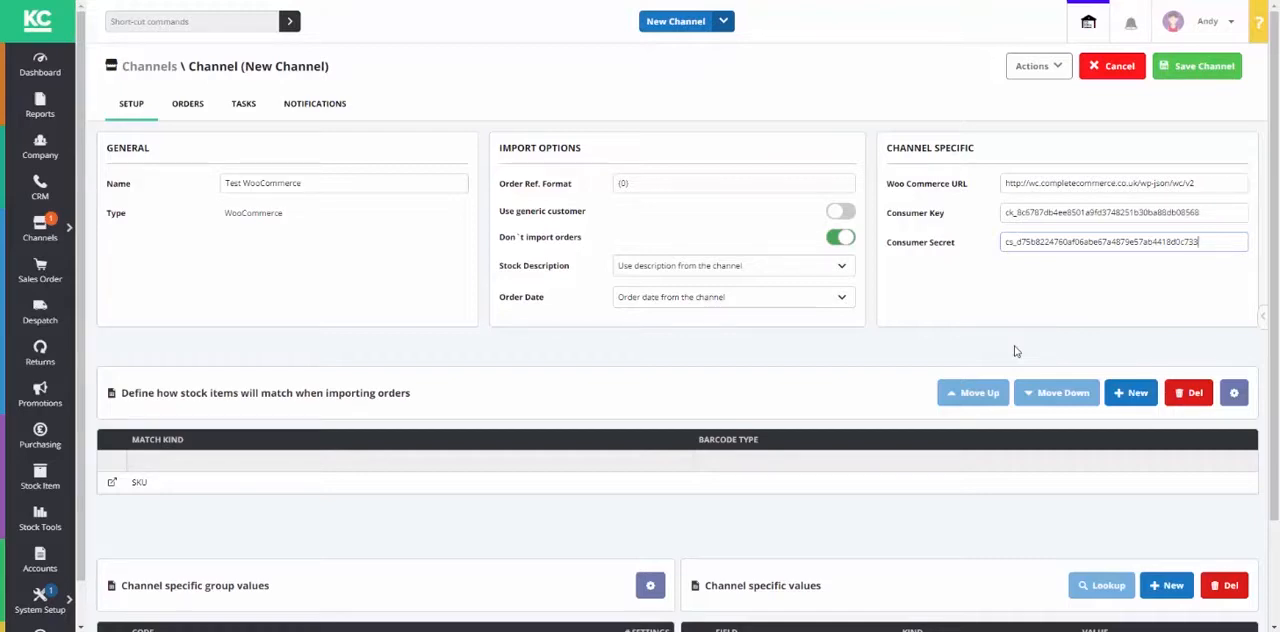
scroll(1015, 351, down, 2)
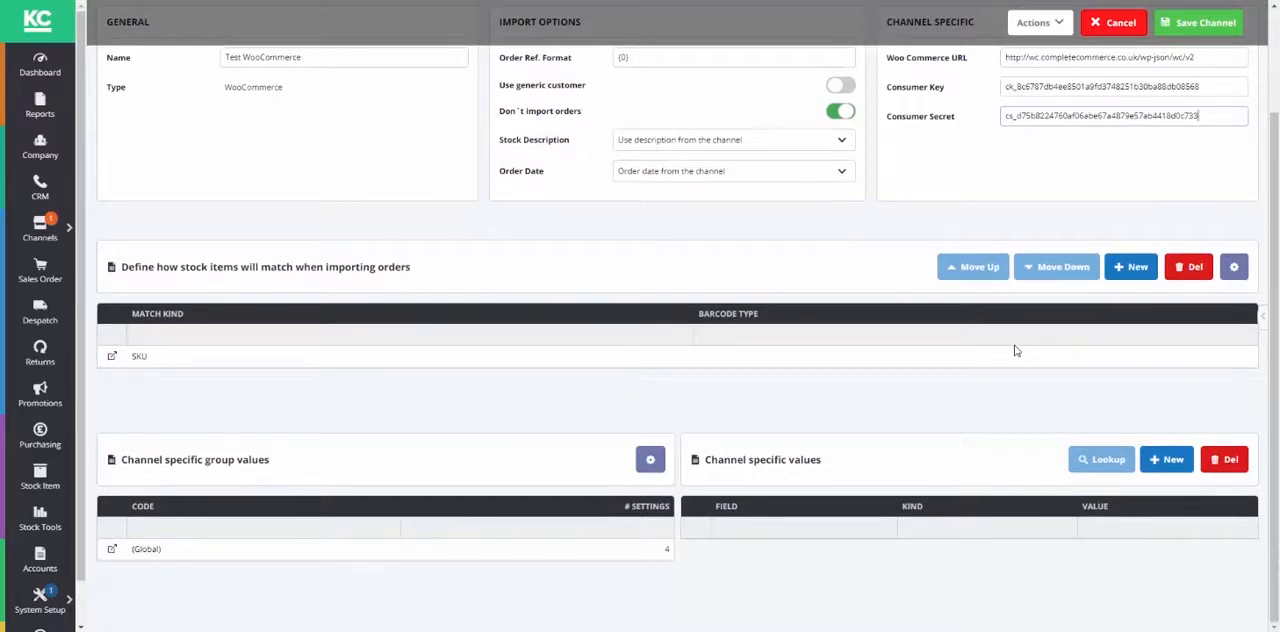
Step: Add a stock item match rule of kind Barcode Code with the barcode type WooCommerce SKU
scroll(909, 361, up, 2)
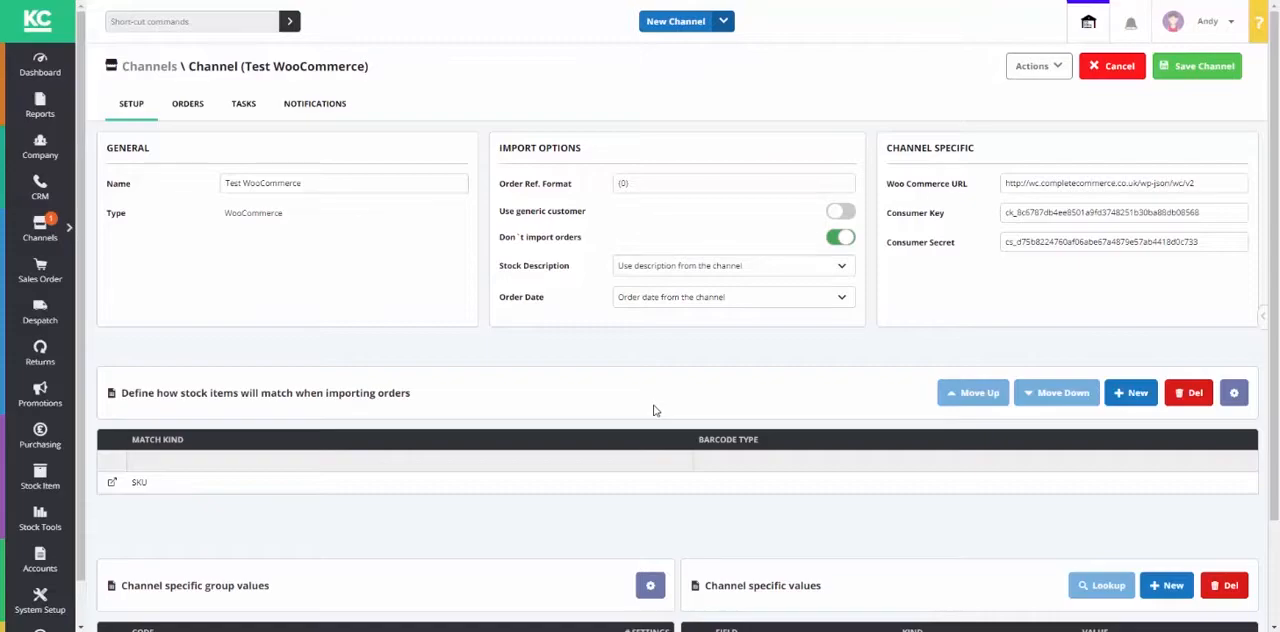
click(1137, 393)
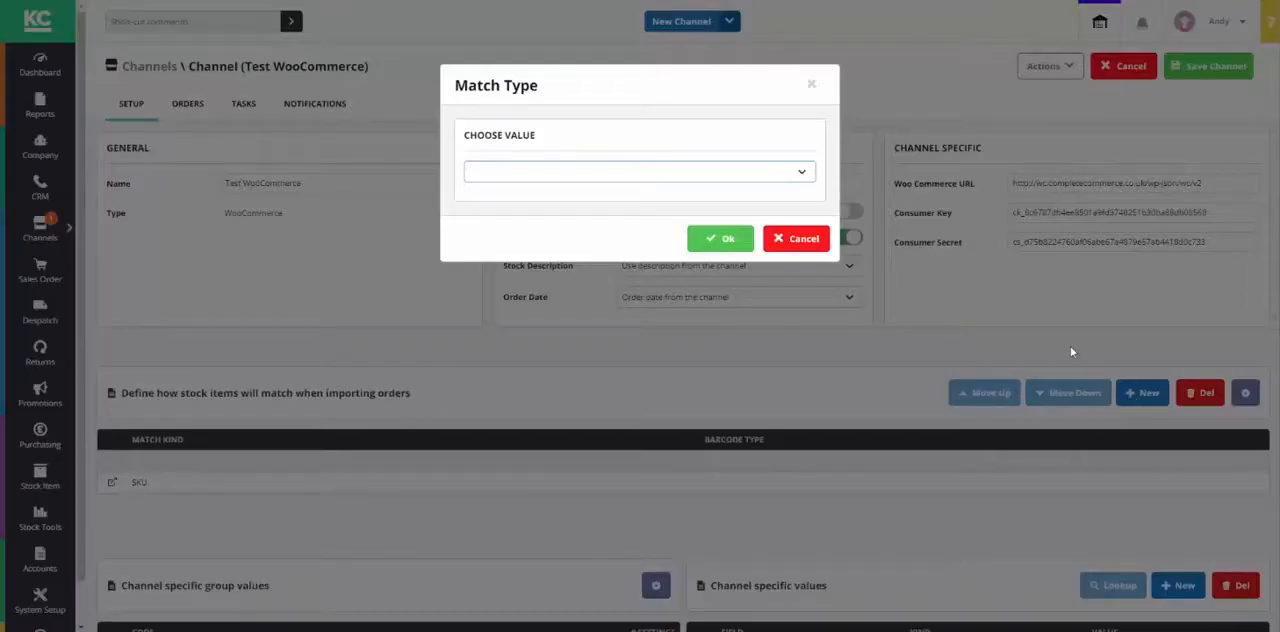
click(797, 177)
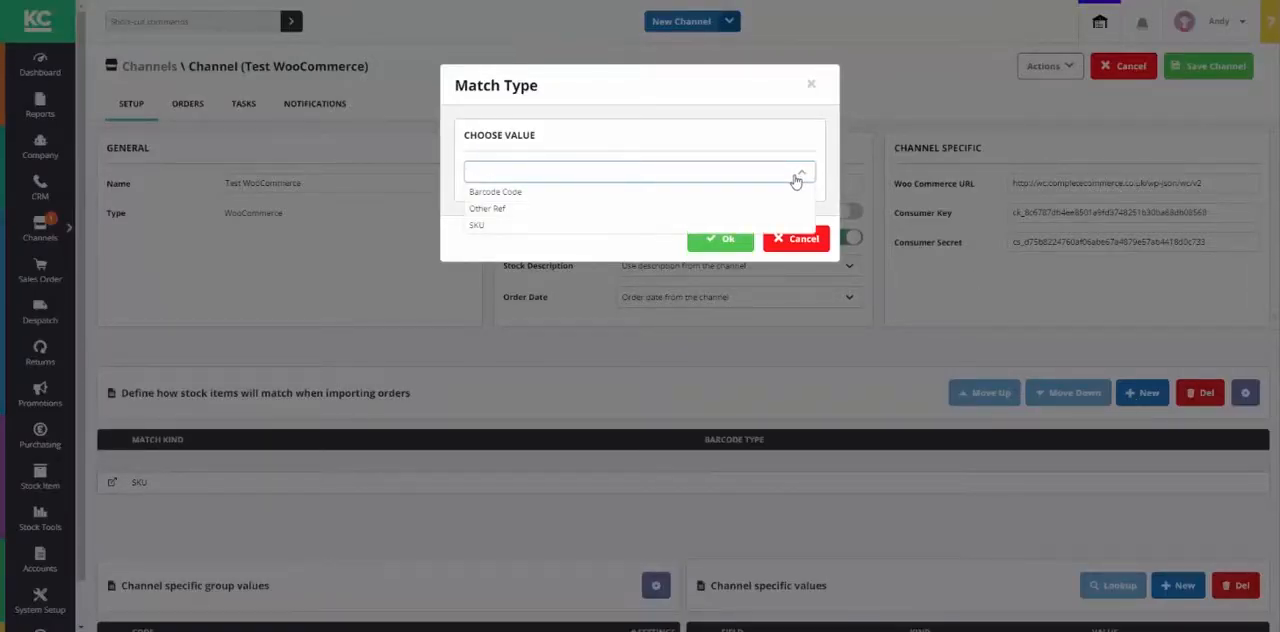
click(596, 193)
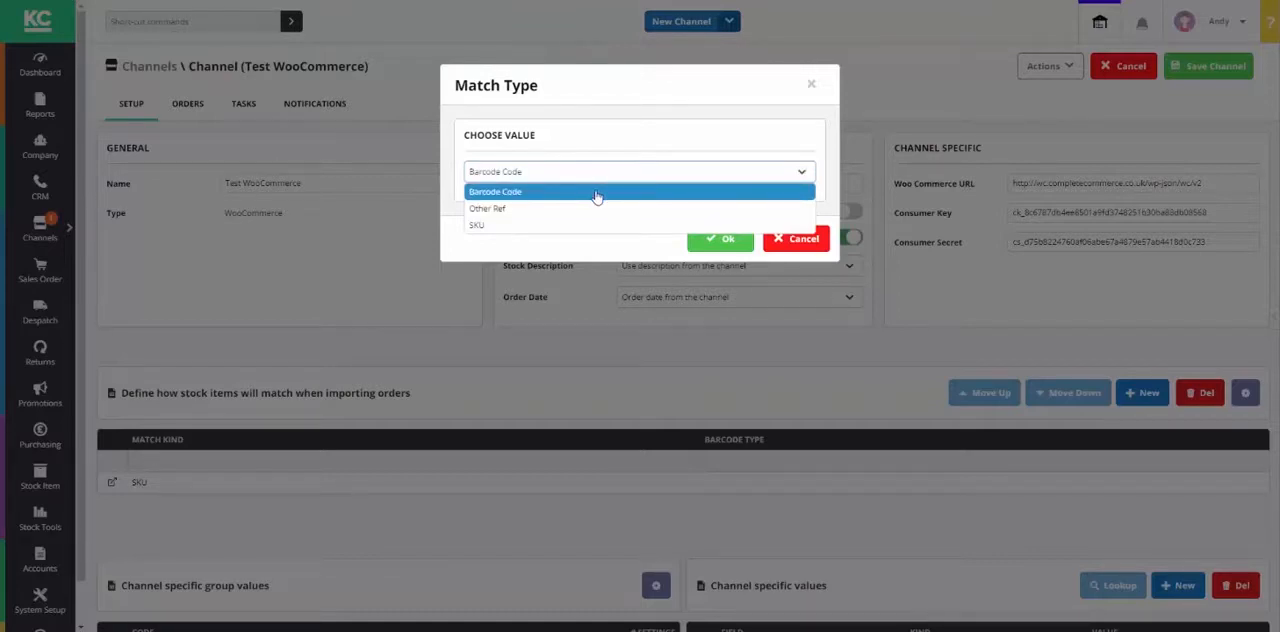
click(712, 240)
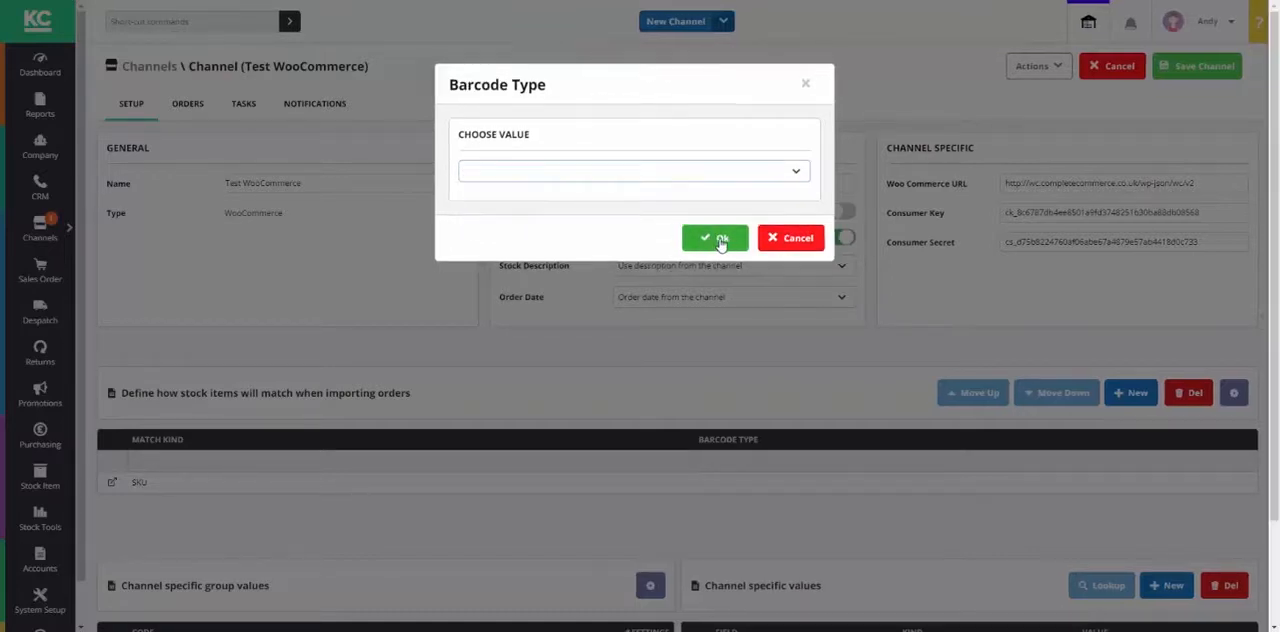
click(706, 174)
click(510, 259)
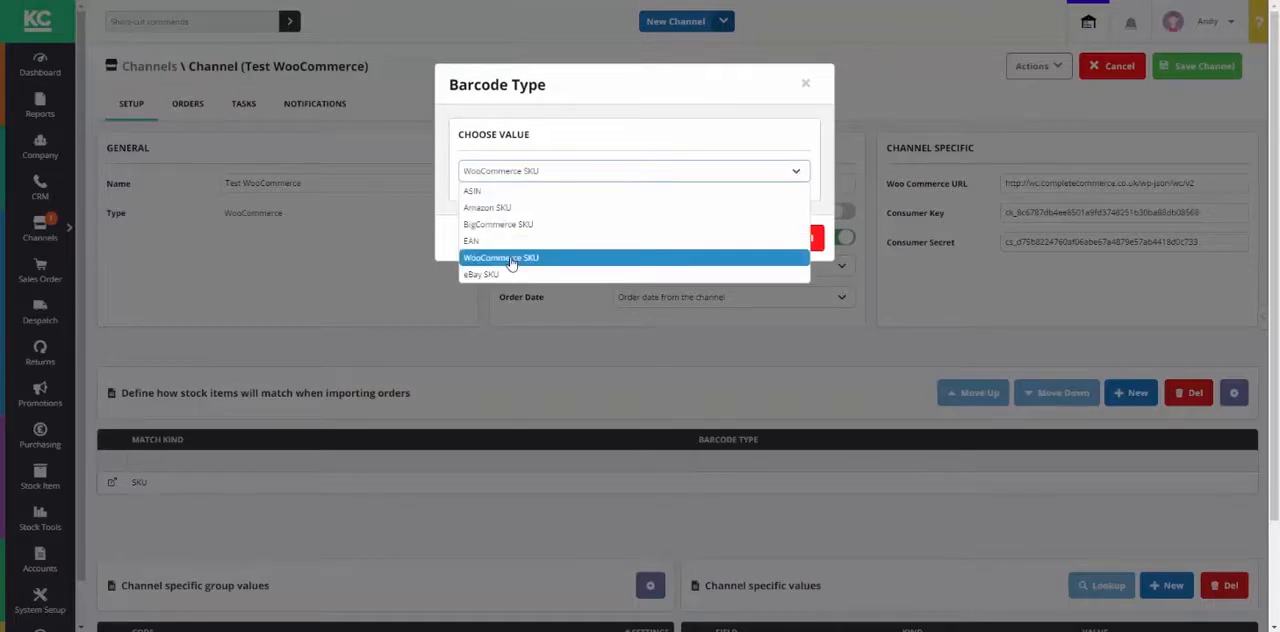
click(720, 244)
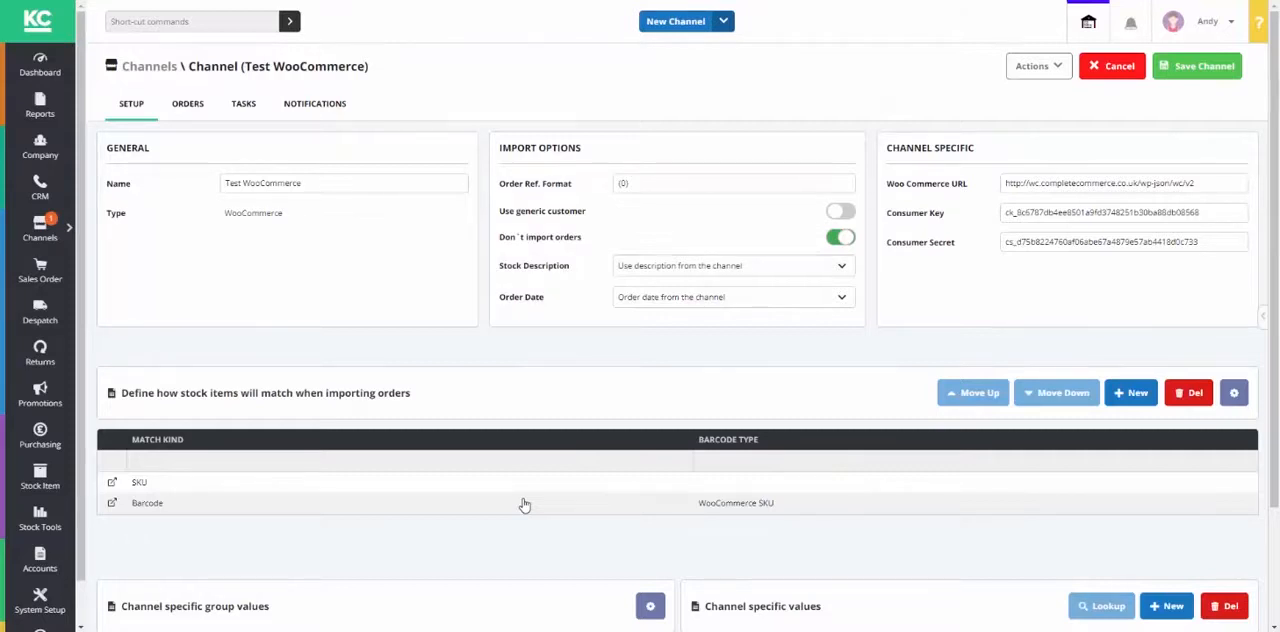
Step: Move the Barcode match rule above the SKU rule in the stock item matching order
click(176, 486)
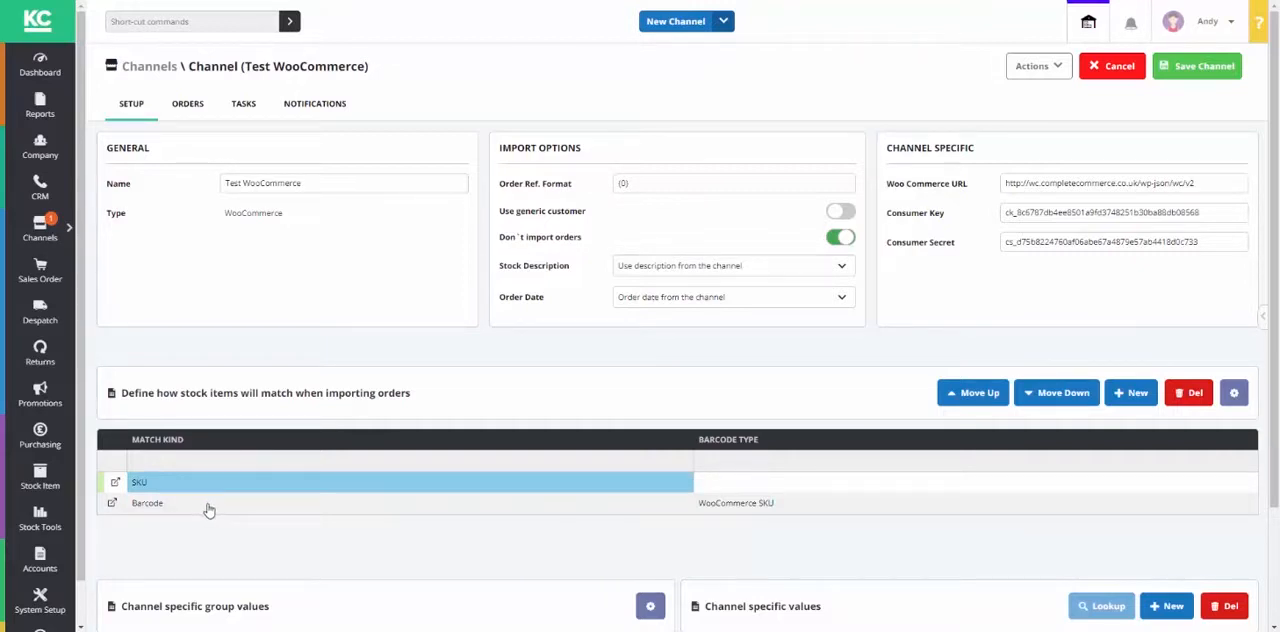
click(206, 502)
click(204, 488)
click(206, 510)
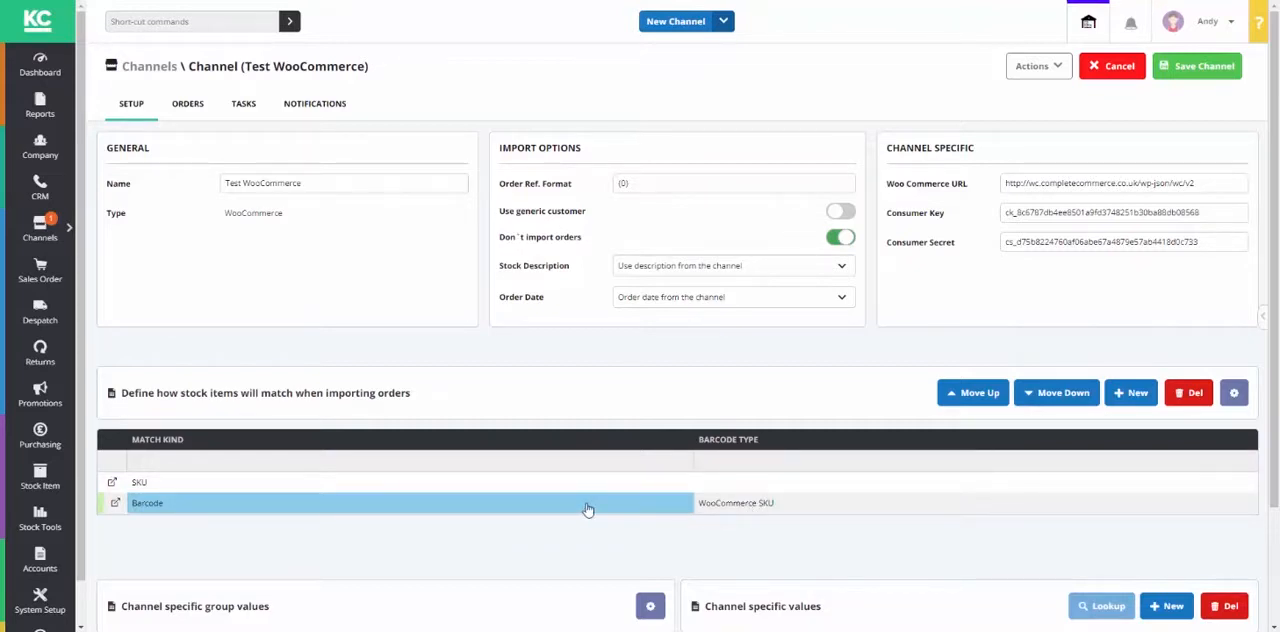
click(952, 400)
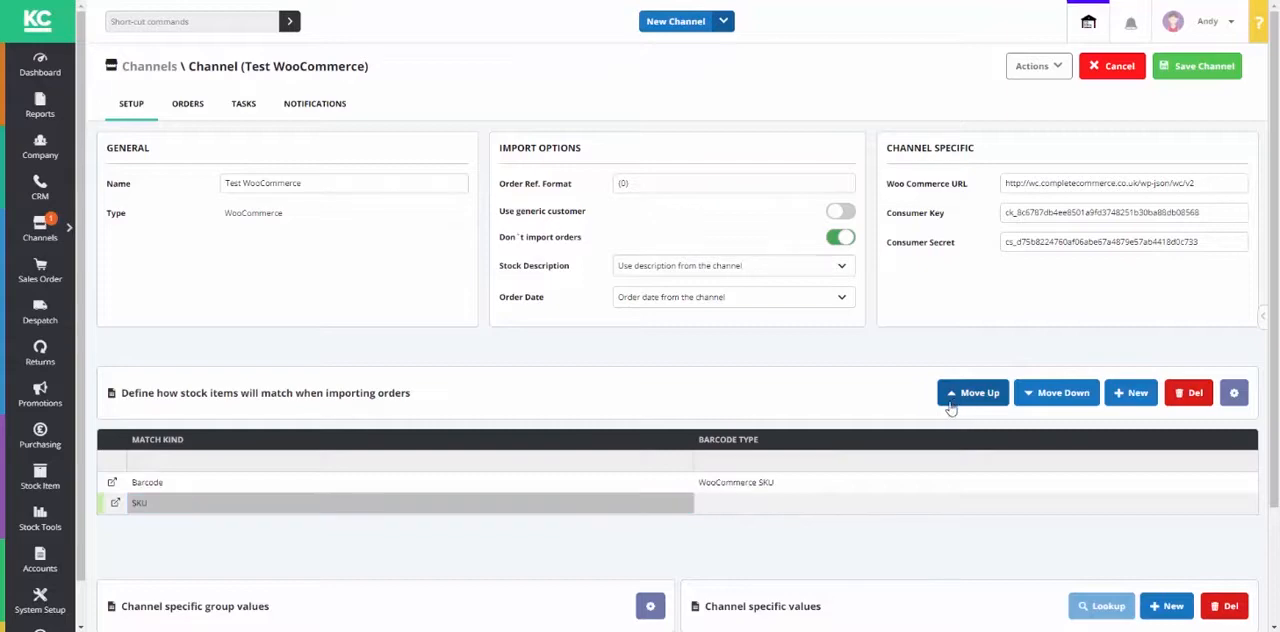
click(447, 488)
click(745, 485)
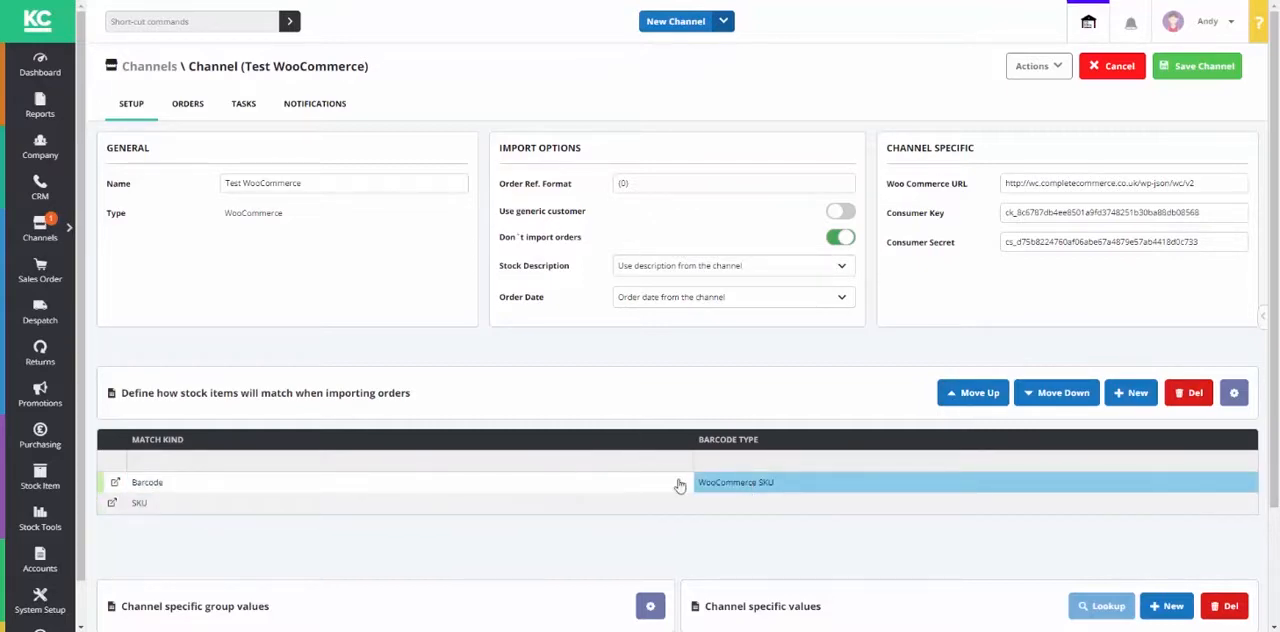
click(582, 510)
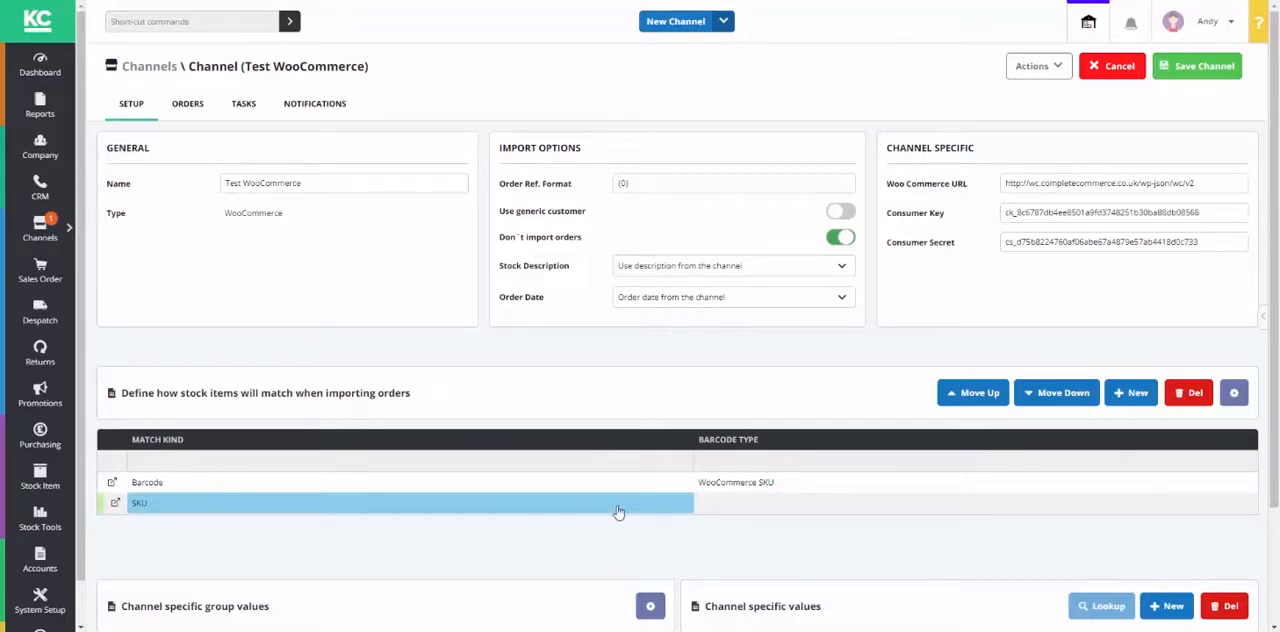
Step: Set the Sales Source of the (Global) channel specific values to Internet / Web Order
scroll(620, 505, down, 2)
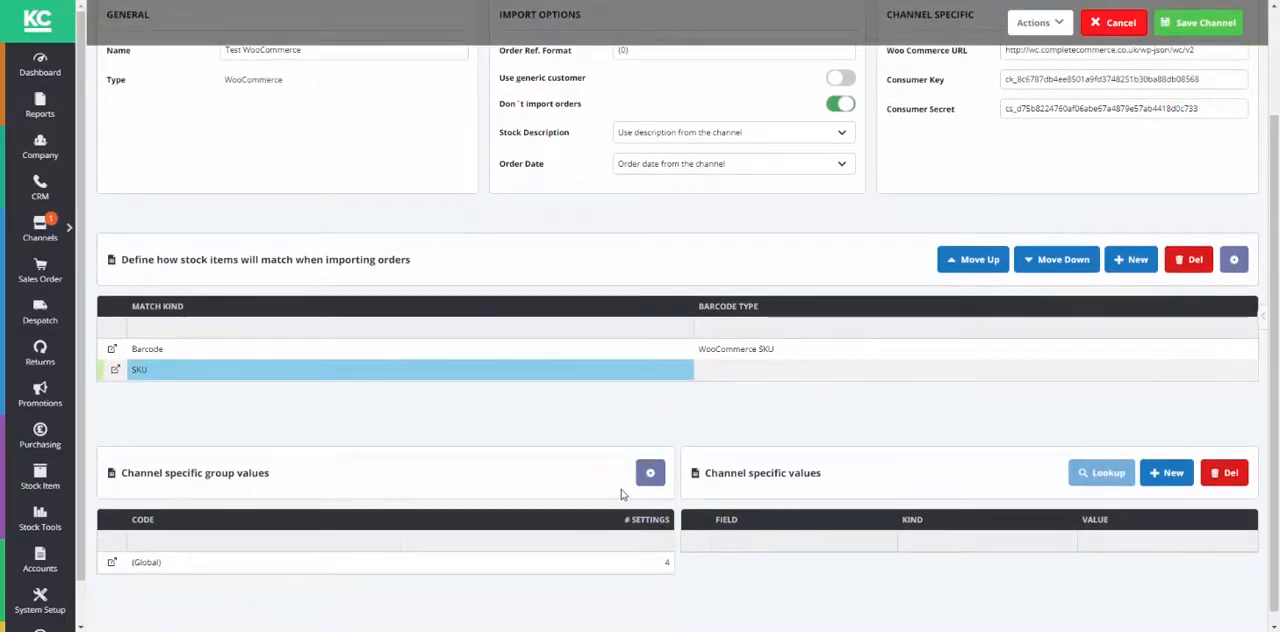
scroll(622, 505, down, 1)
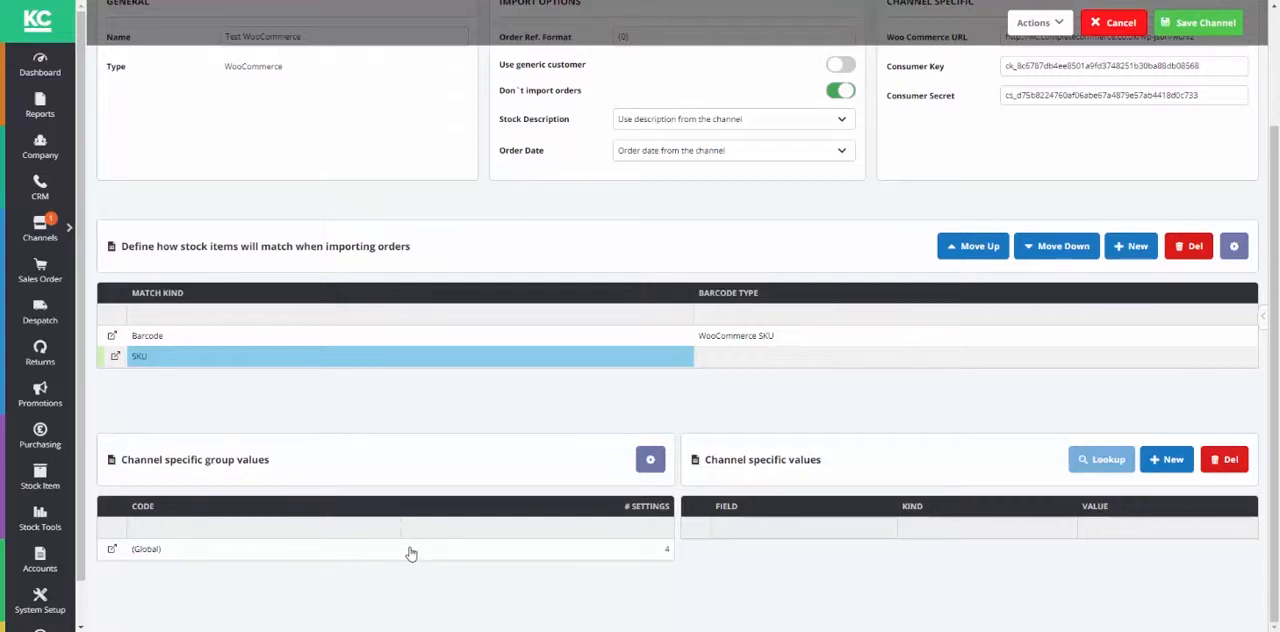
click(286, 554)
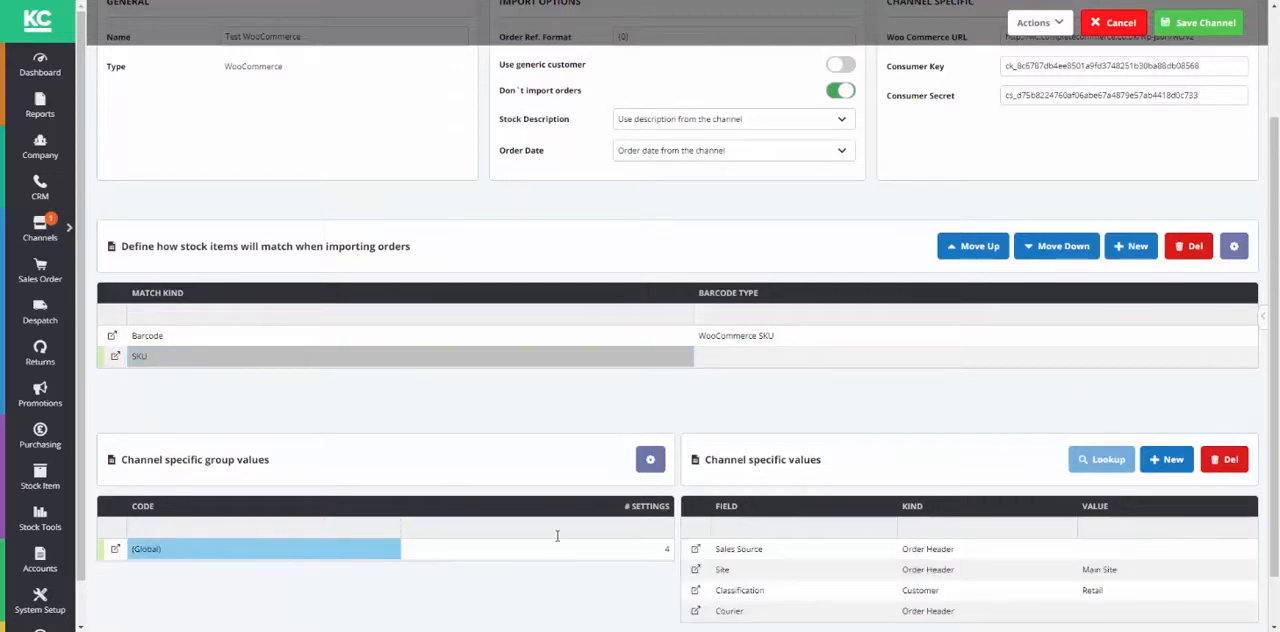
scroll(963, 510, down, 1)
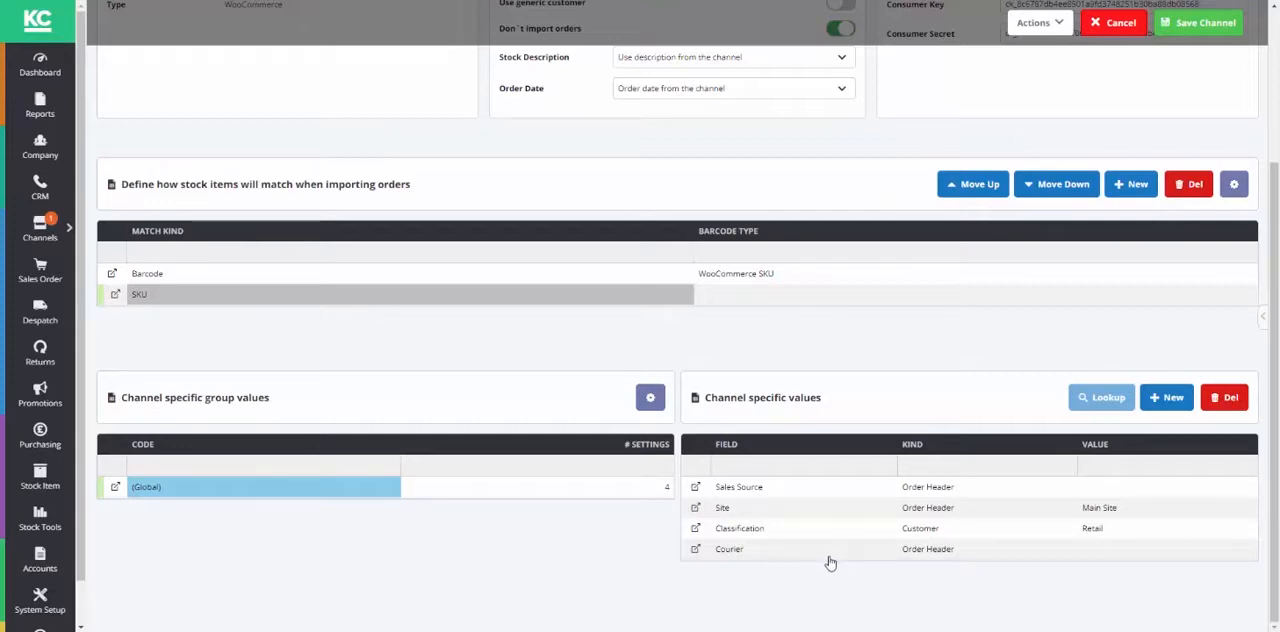
click(1043, 487)
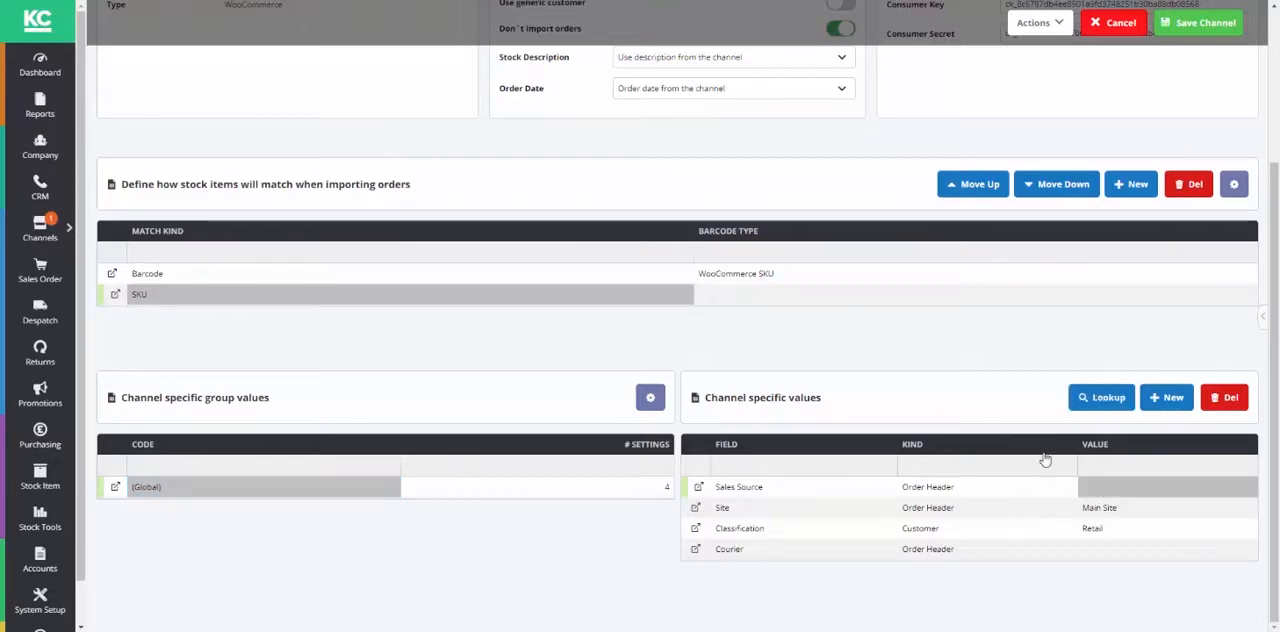
click(1085, 397)
click(630, 173)
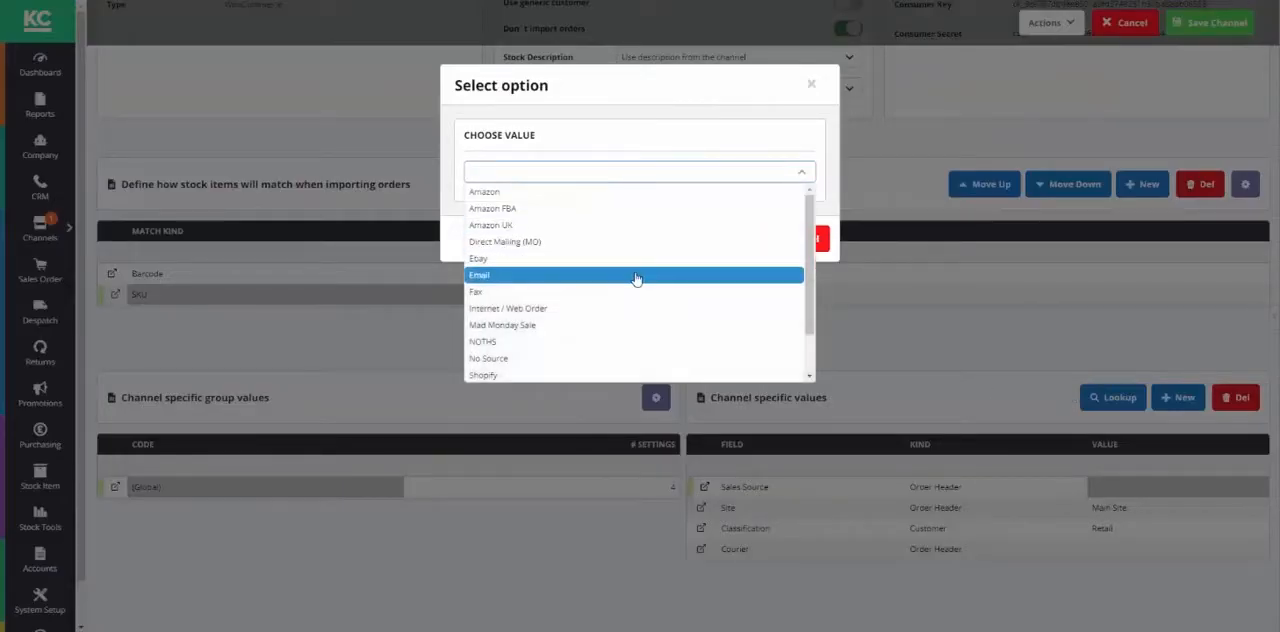
scroll(600, 243, down, 2)
click(594, 257)
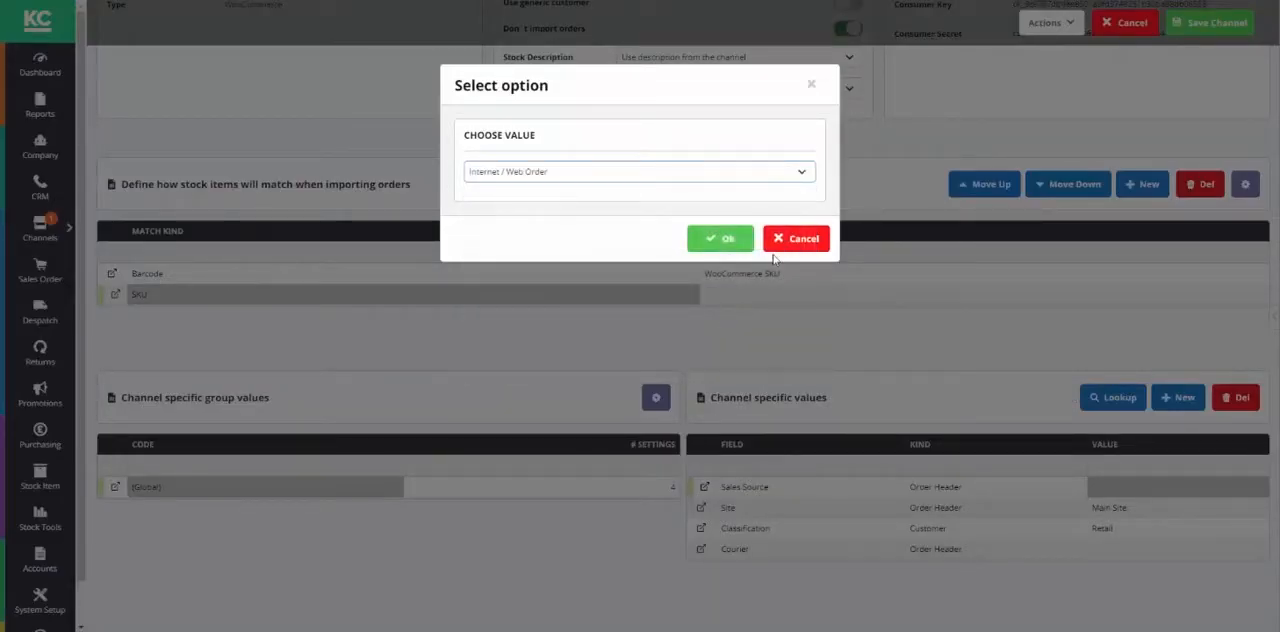
click(720, 238)
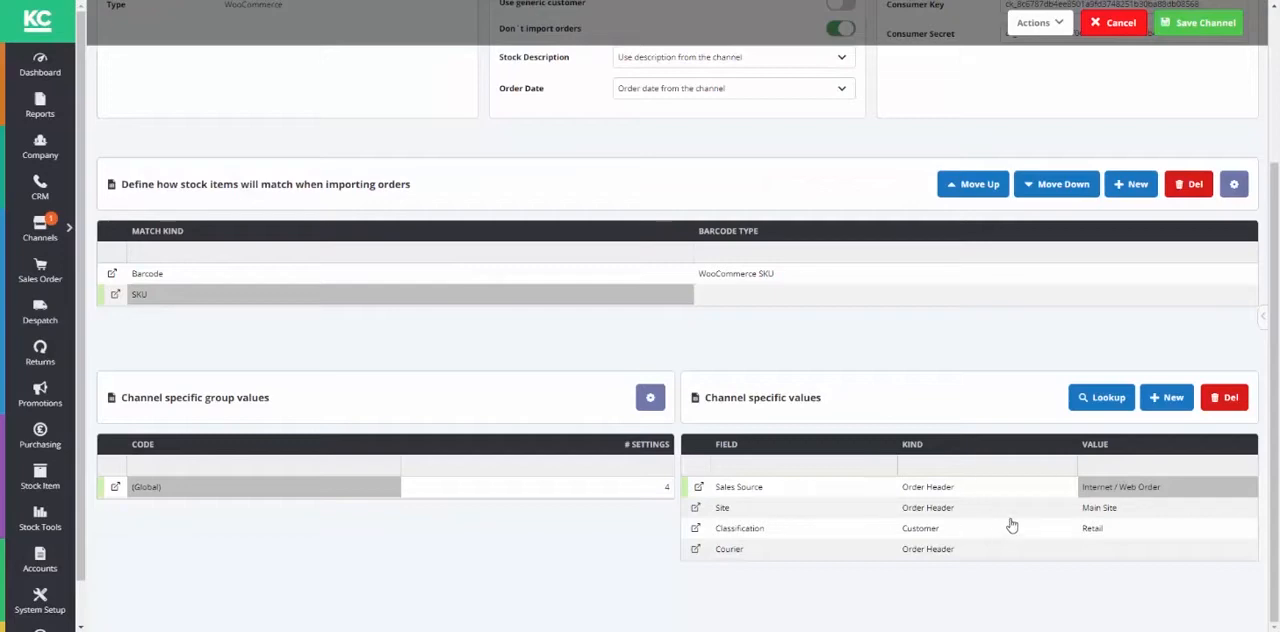
Step: Set the Courier of the (Global) channel specific values to Royal Mail Next Day Before 12
click(1099, 510)
click(1114, 536)
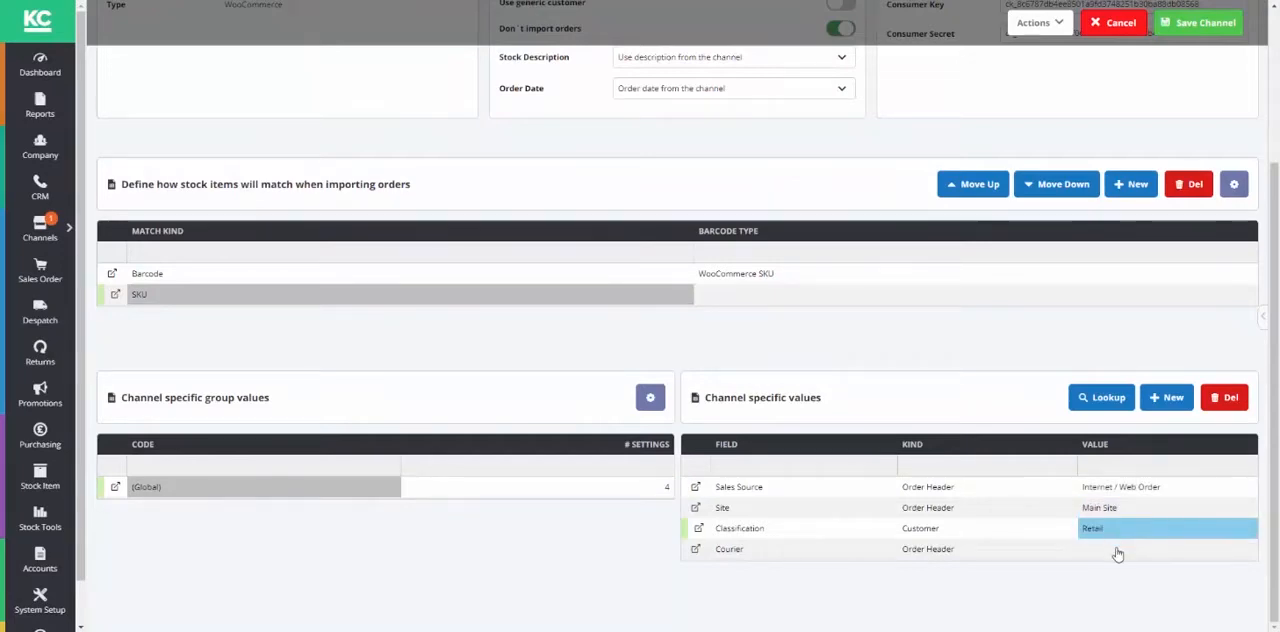
click(1117, 549)
click(1103, 406)
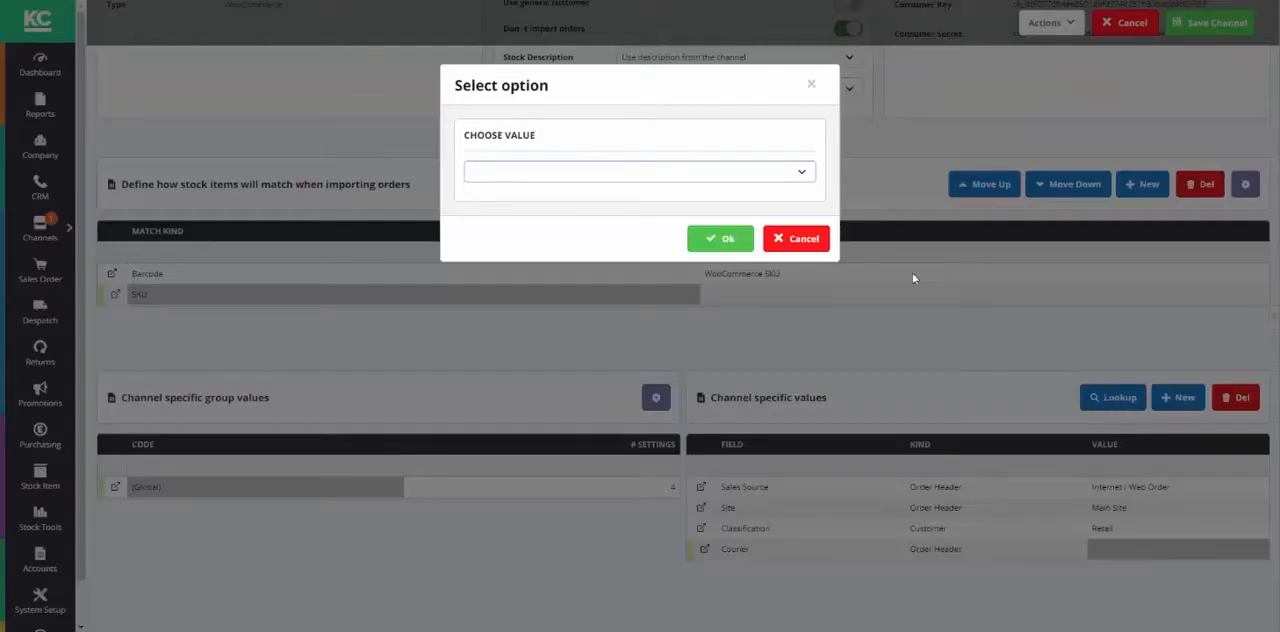
click(717, 180)
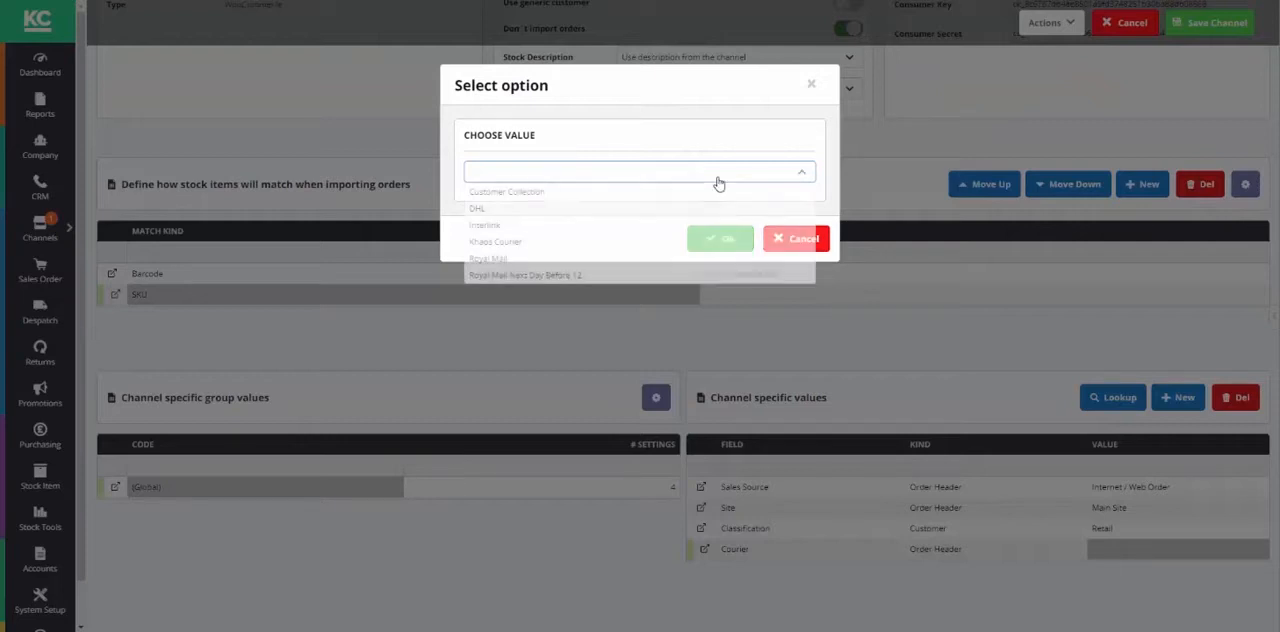
click(554, 275)
click(716, 238)
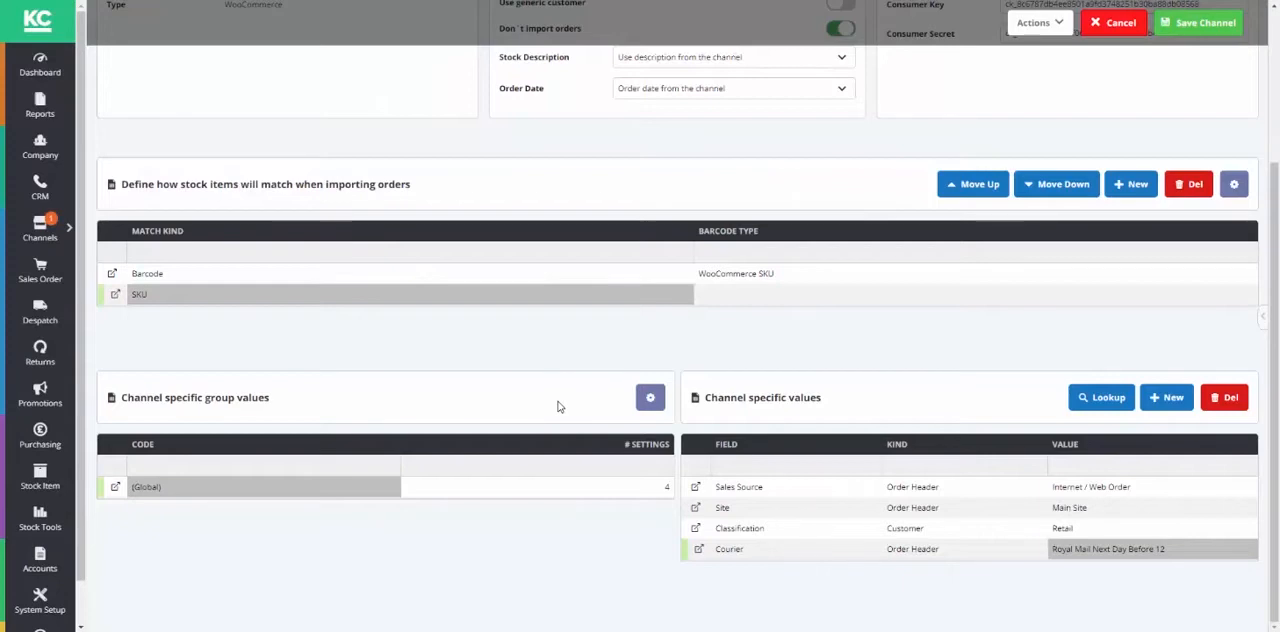
Step: Save the Test WooCommerce channel, accepting the notice that Channels functionality needs activation
scroll(843, 106, up, 3)
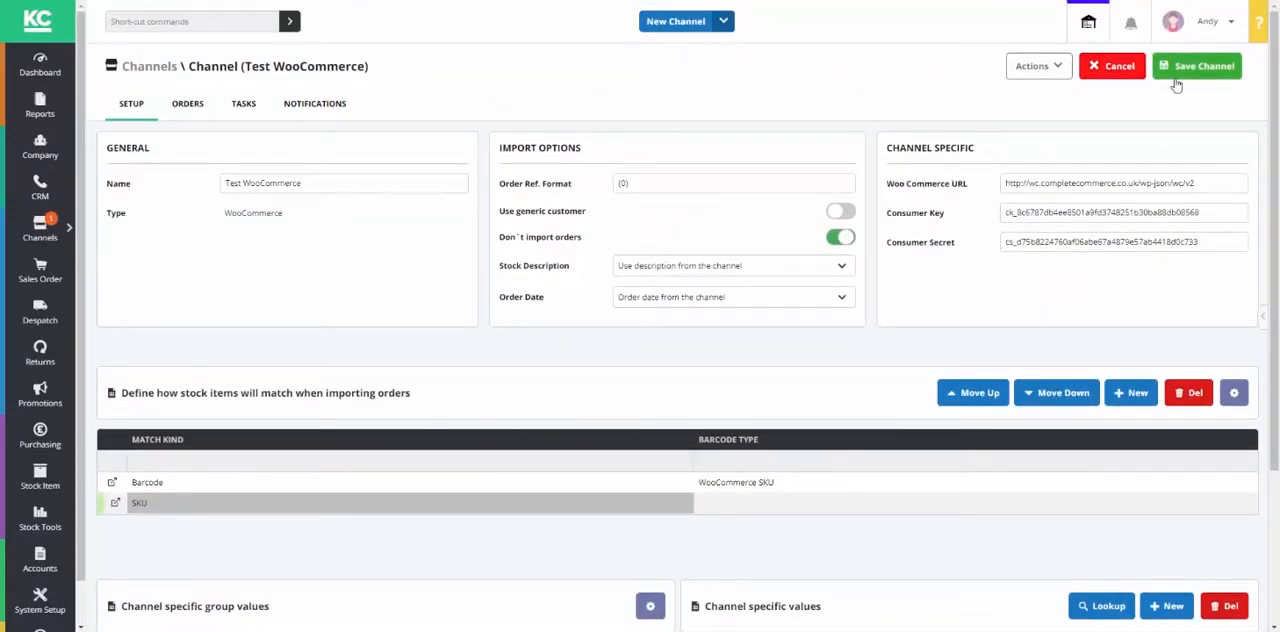
click(1203, 68)
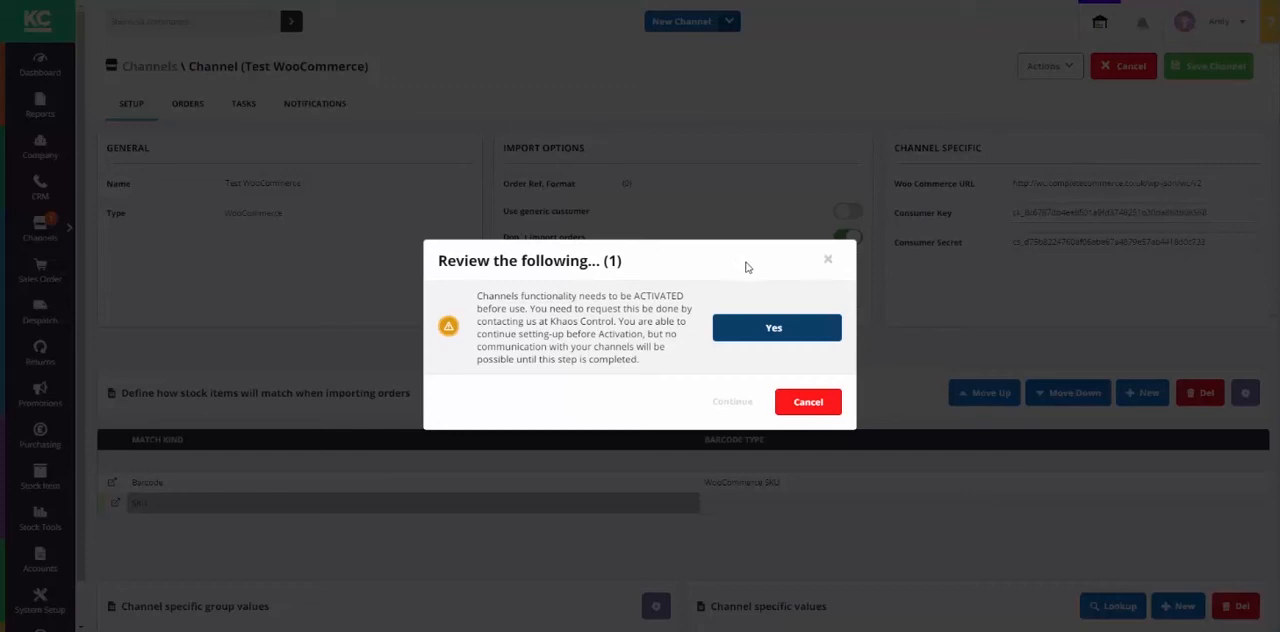
click(781, 338)
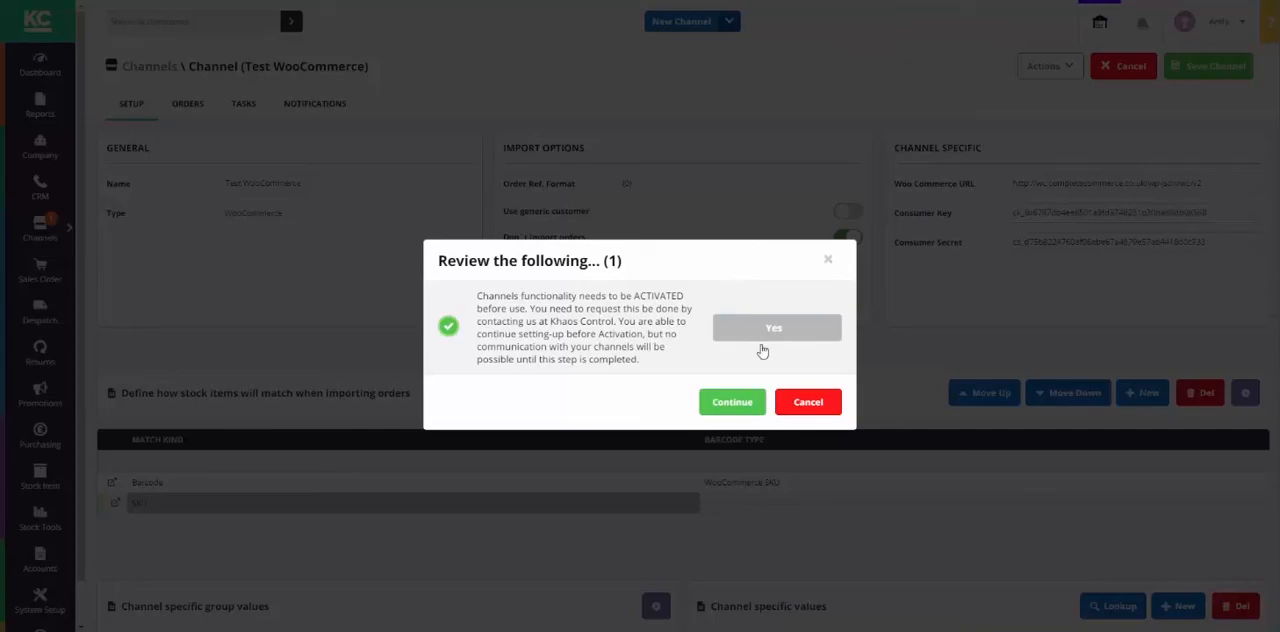
click(728, 408)
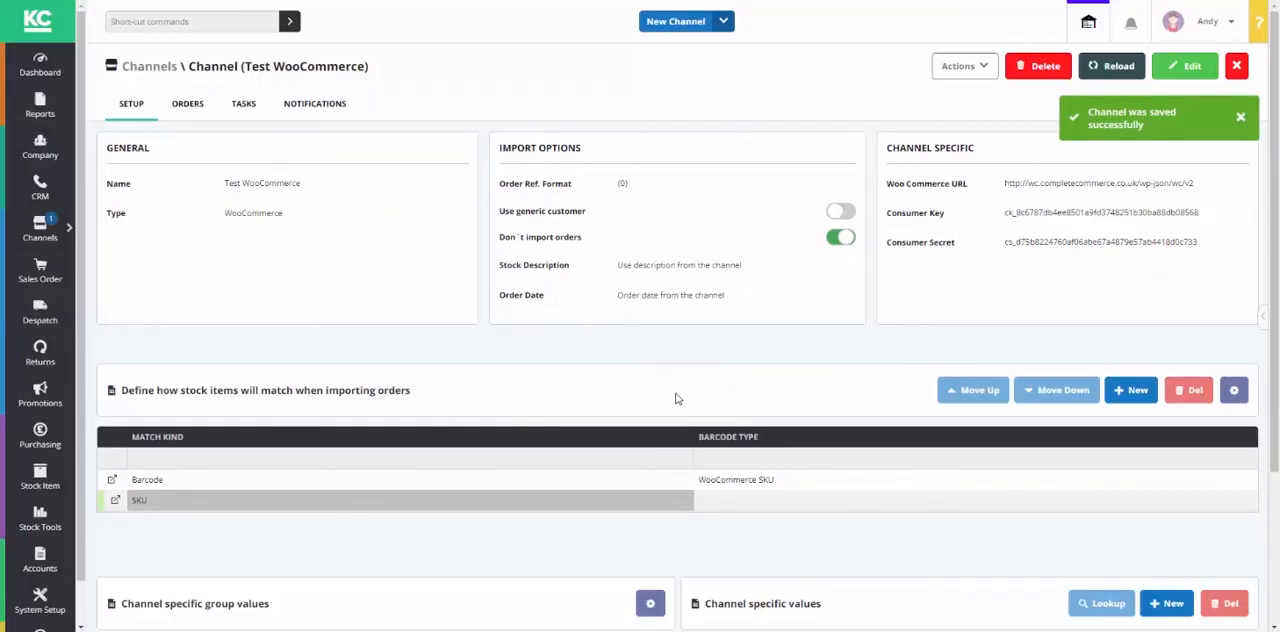